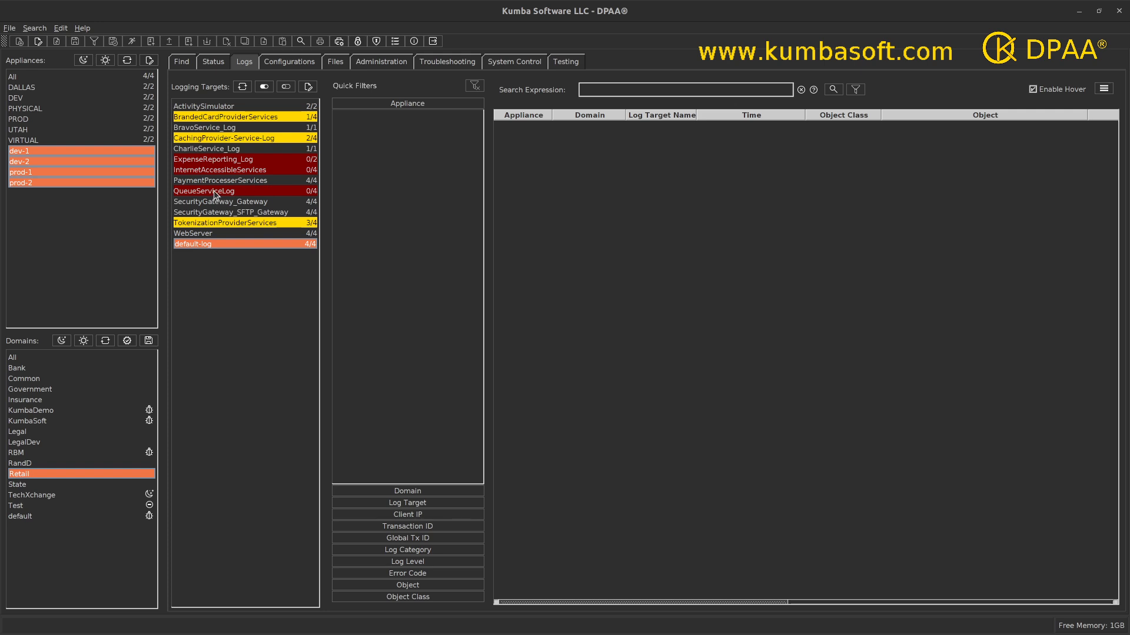
- Enable the QueueServiceLog, ExpenseReporting_Log and BrandedCardProviderServices logging targets on the selected appliances in the Retail domain
left_click(215, 193)
left_click(214, 161, "ctrl")
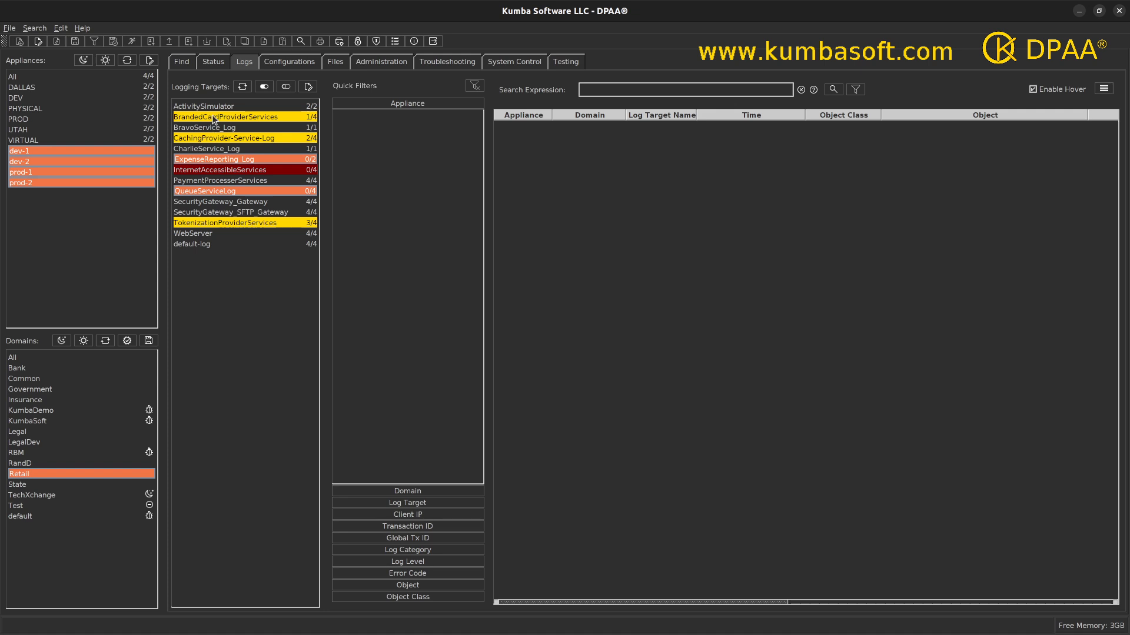
left_click(213, 118, "ctrl")
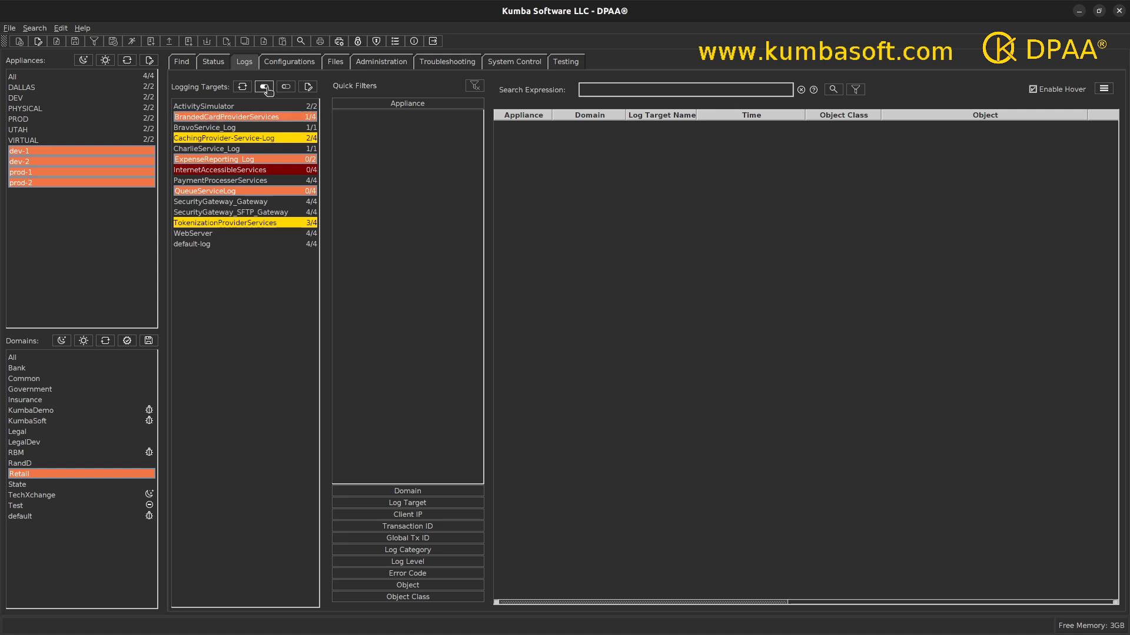
left_click(265, 89)
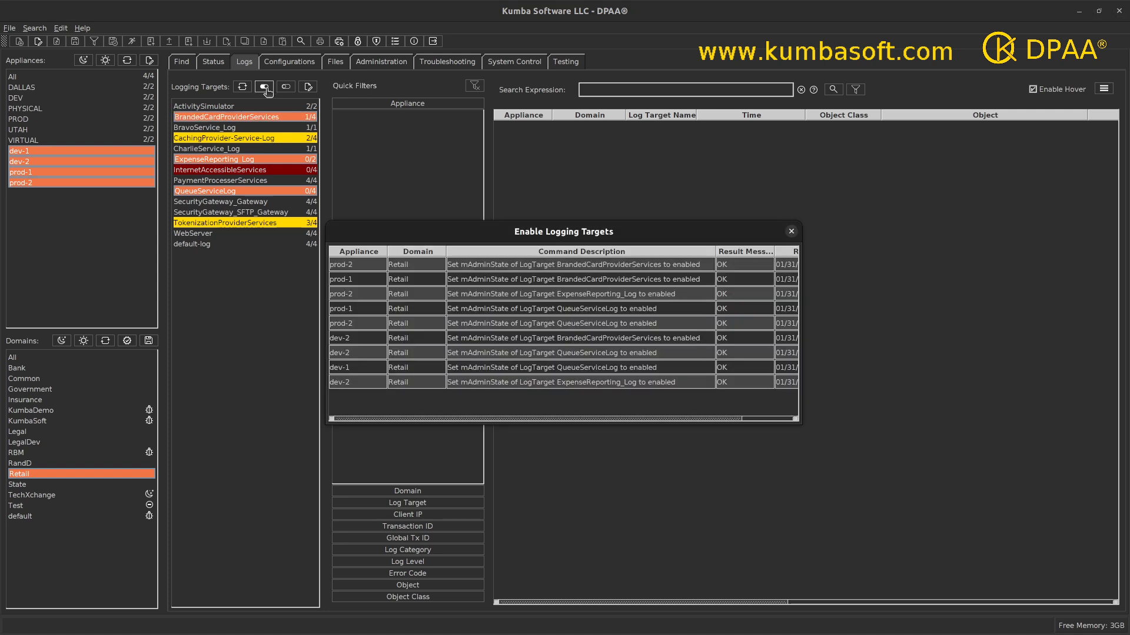
left_click(792, 232)
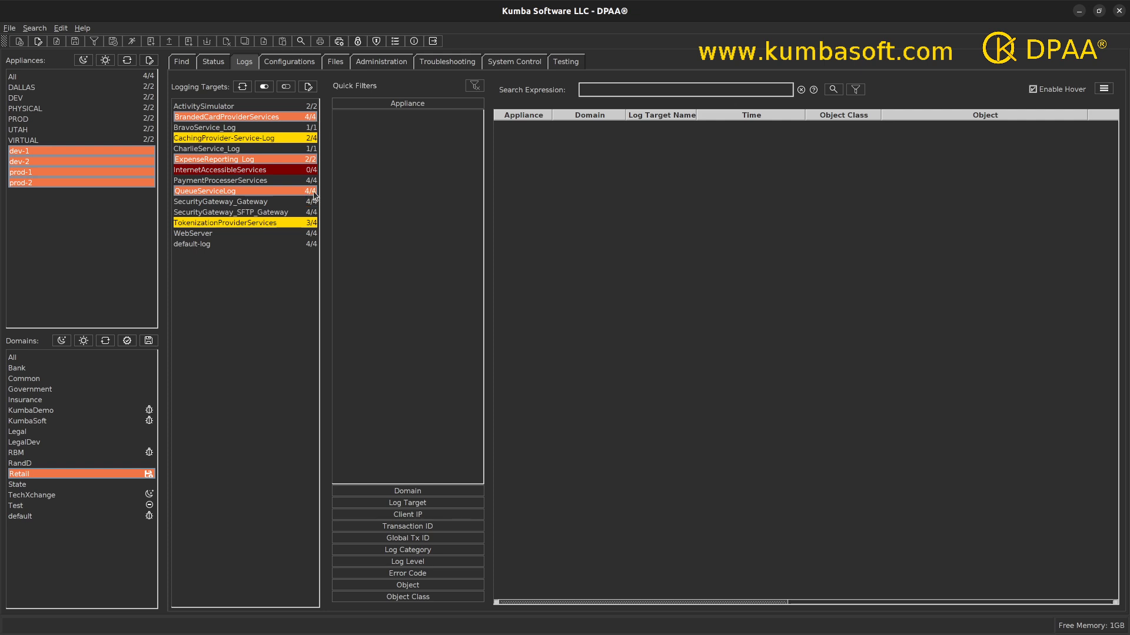
- Disable the ExpenseReporting_Log, CharlieService_Log and BravoService_Log logging targets on the selected appliances
left_click(248, 213)
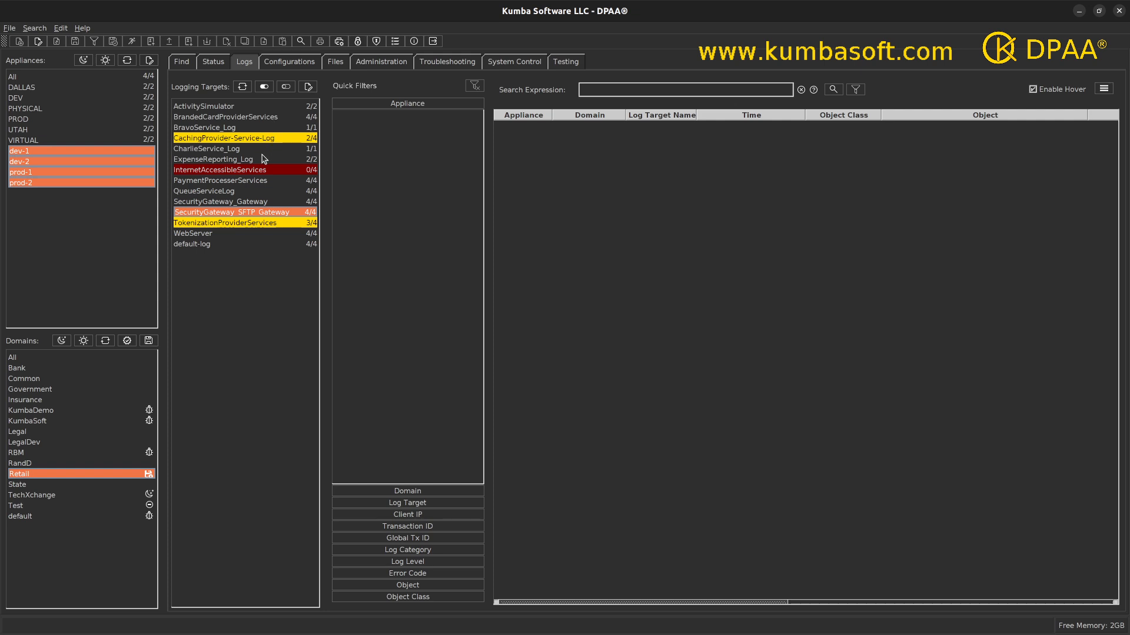
left_click(239, 160)
left_click(234, 150, "ctrl")
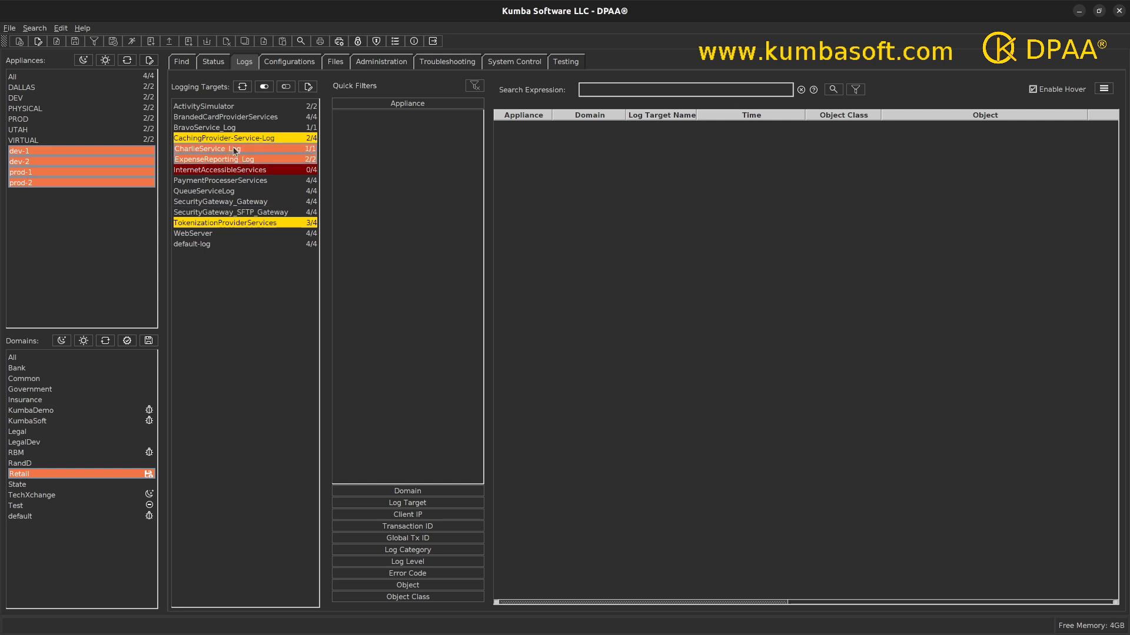
left_click(233, 129, "ctrl")
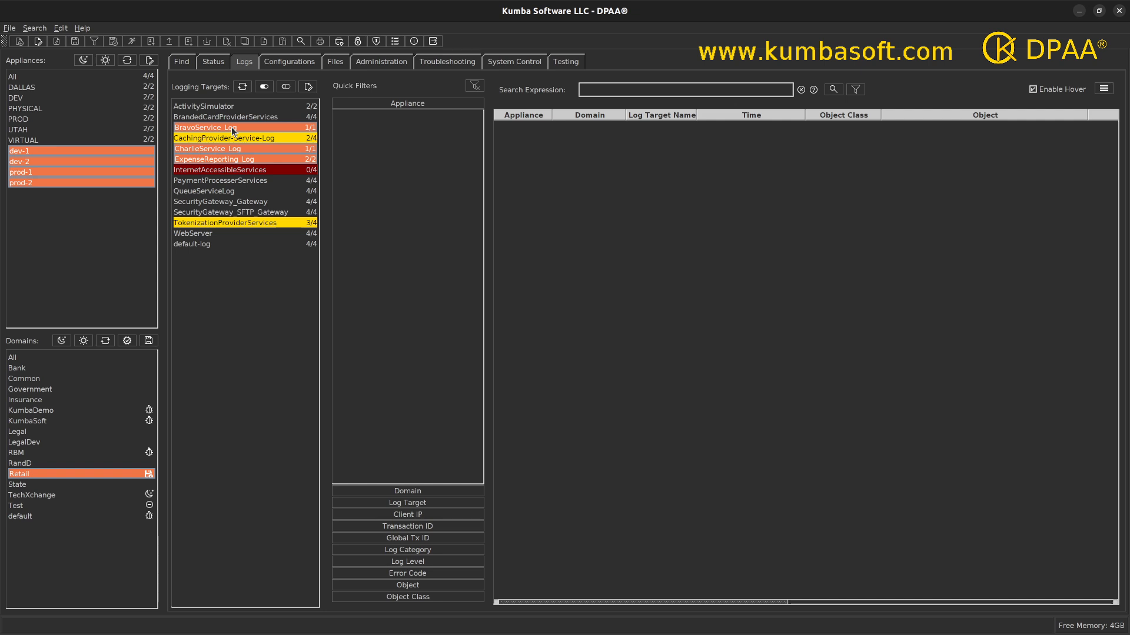
left_click(287, 88)
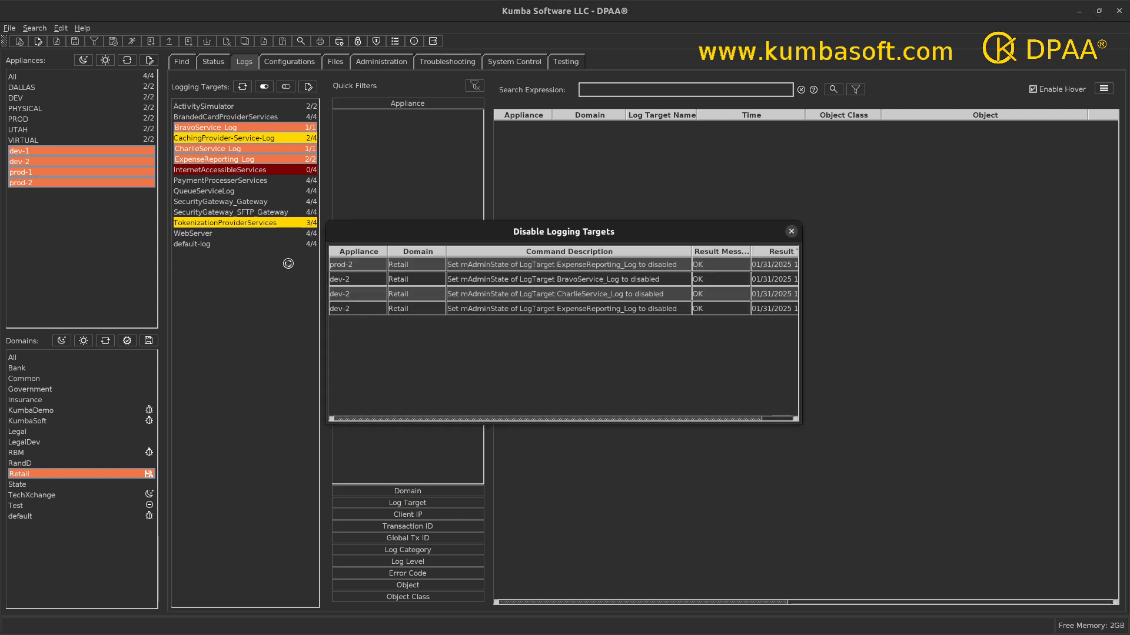
left_click(791, 232)
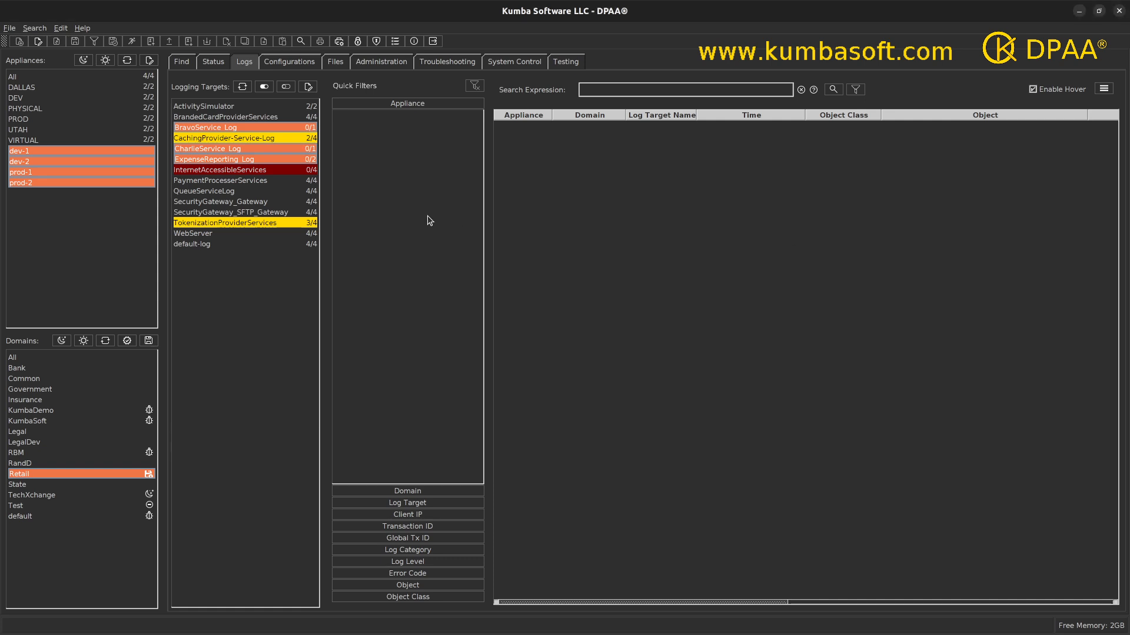
- Open the shared log target settings for SecurityGateway_Gateway and BrandedCardProviderServices and set the log level to information
left_click(233, 202)
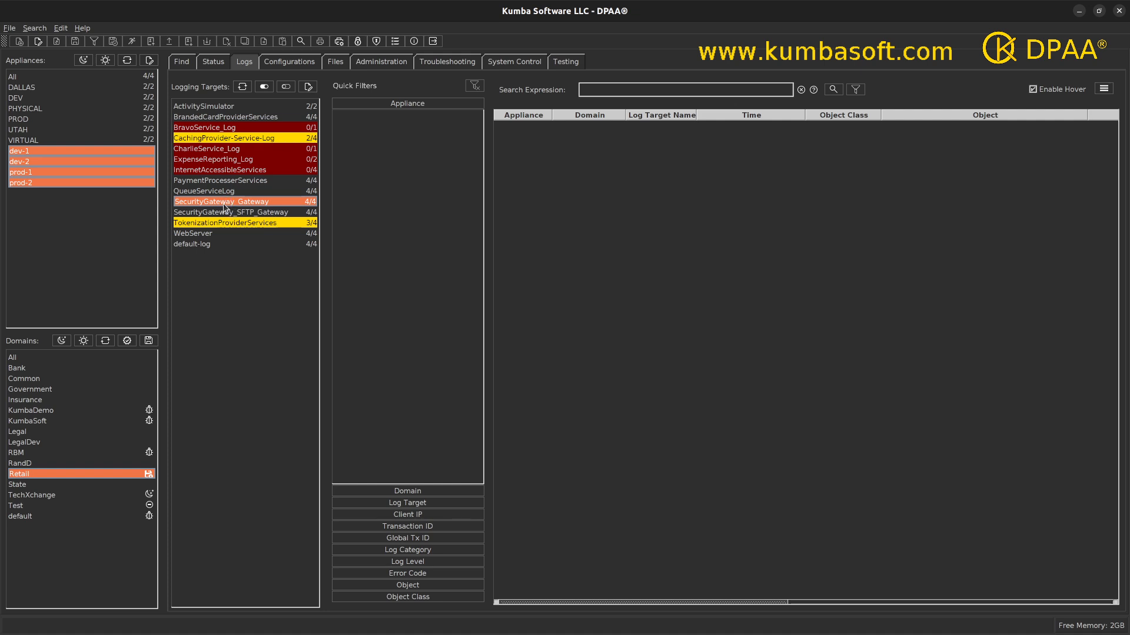
left_click(233, 119, "ctrl")
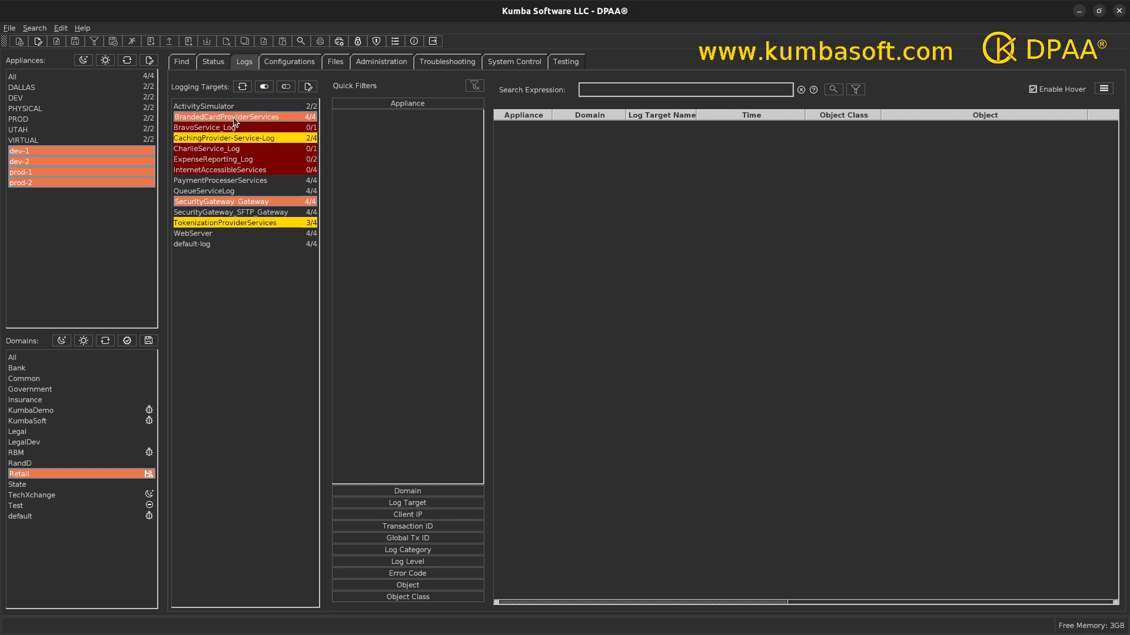
left_click(308, 88)
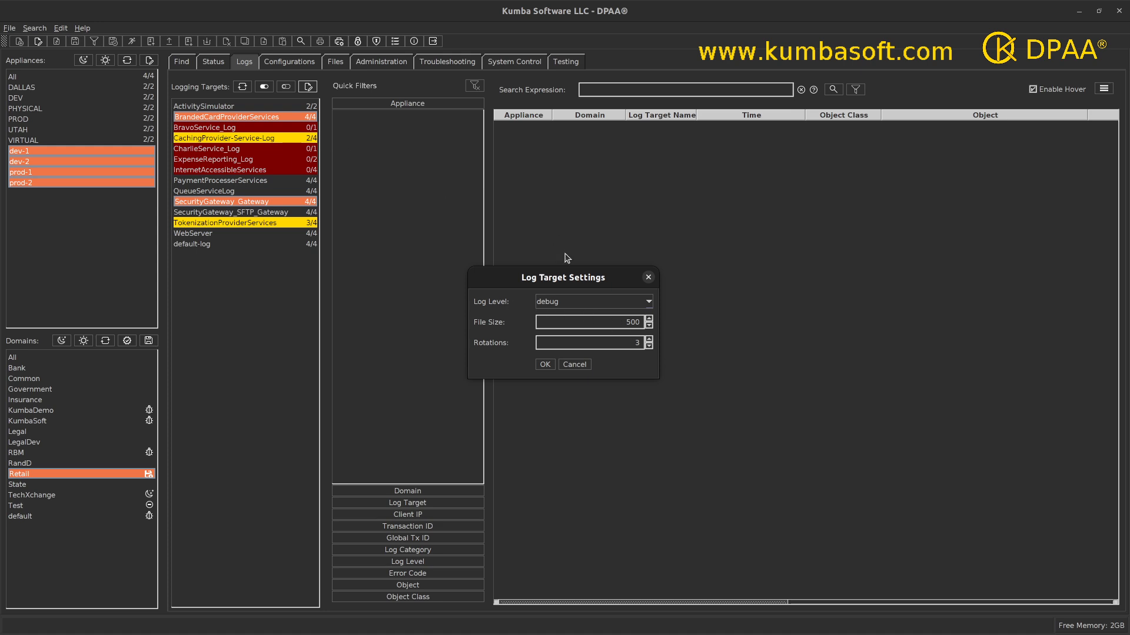
left_click(648, 303)
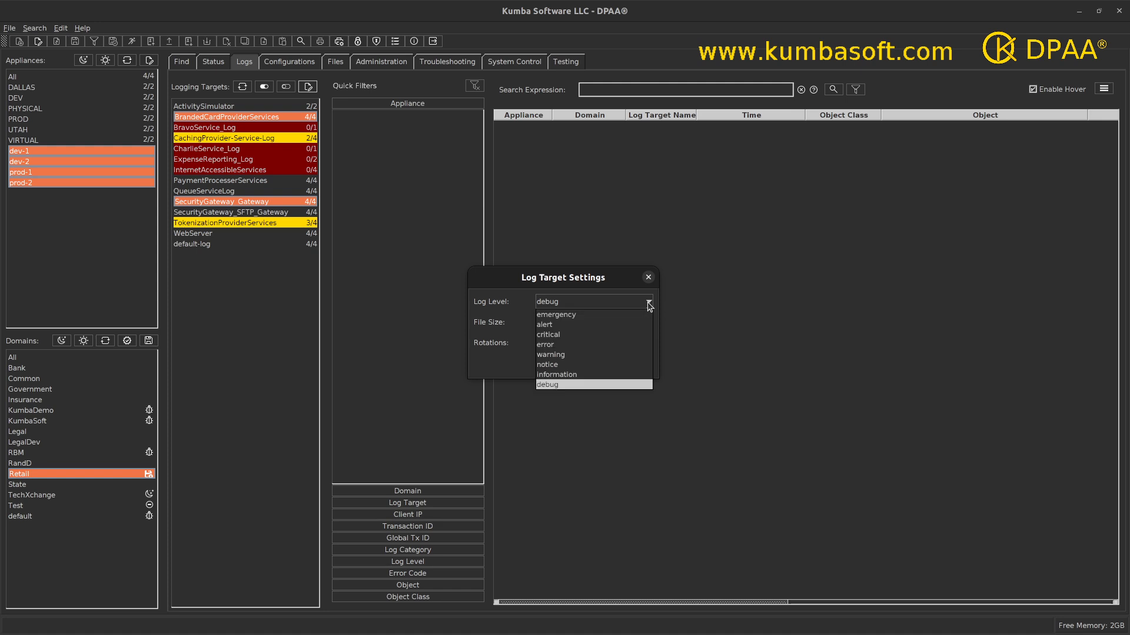
left_click(557, 377)
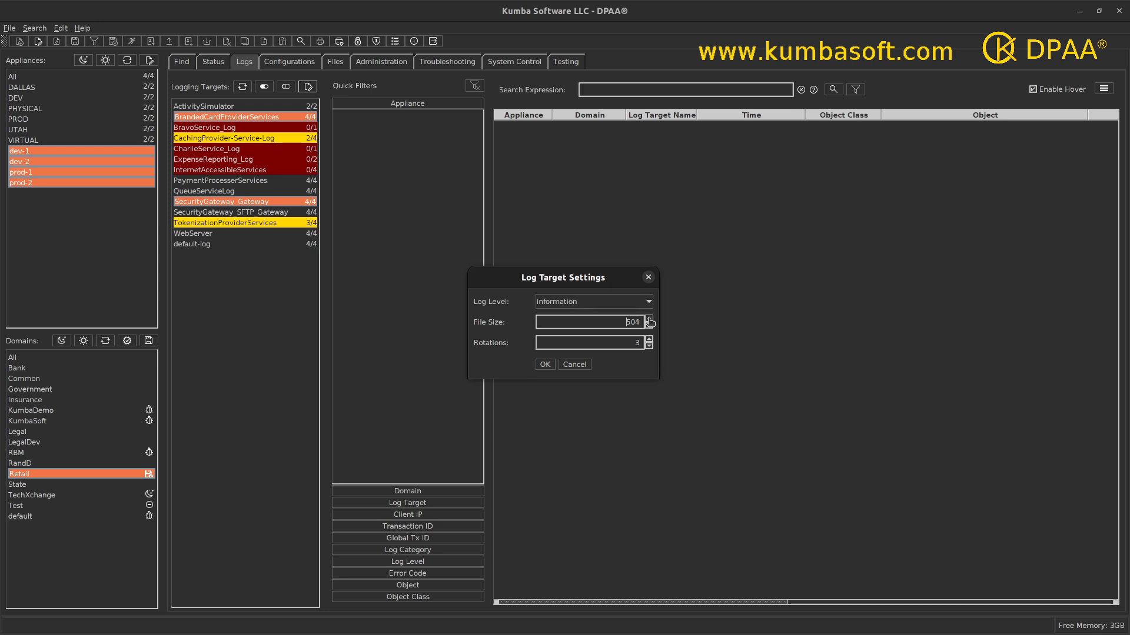
- Increase the file size, set the rotations to 5, and apply the settings to both selected log targets
left_click(649, 320)
left_click(649, 320)
left_click(649, 320)
left_click(649, 320)
type("1")
left_click(637, 343)
key("BackSpace")
type("5")
left_click(545, 366)
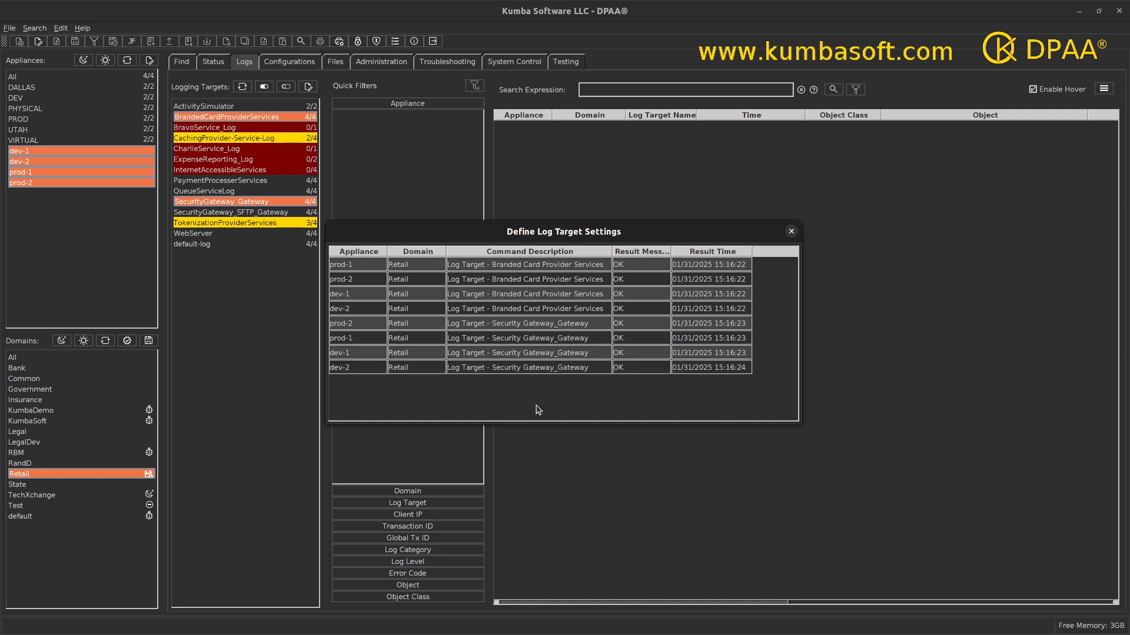
left_click(791, 232)
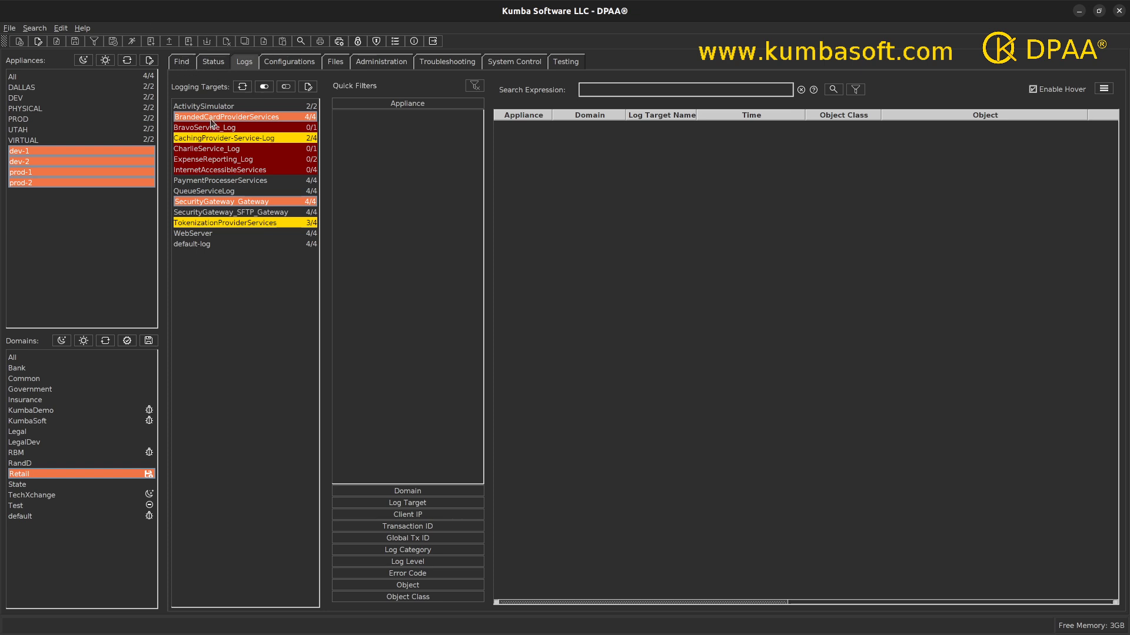
- Find all Log Target objects in the Retail domain, sort them by name, and highlight the BrandedCardProviderServices entries
left_click(182, 62)
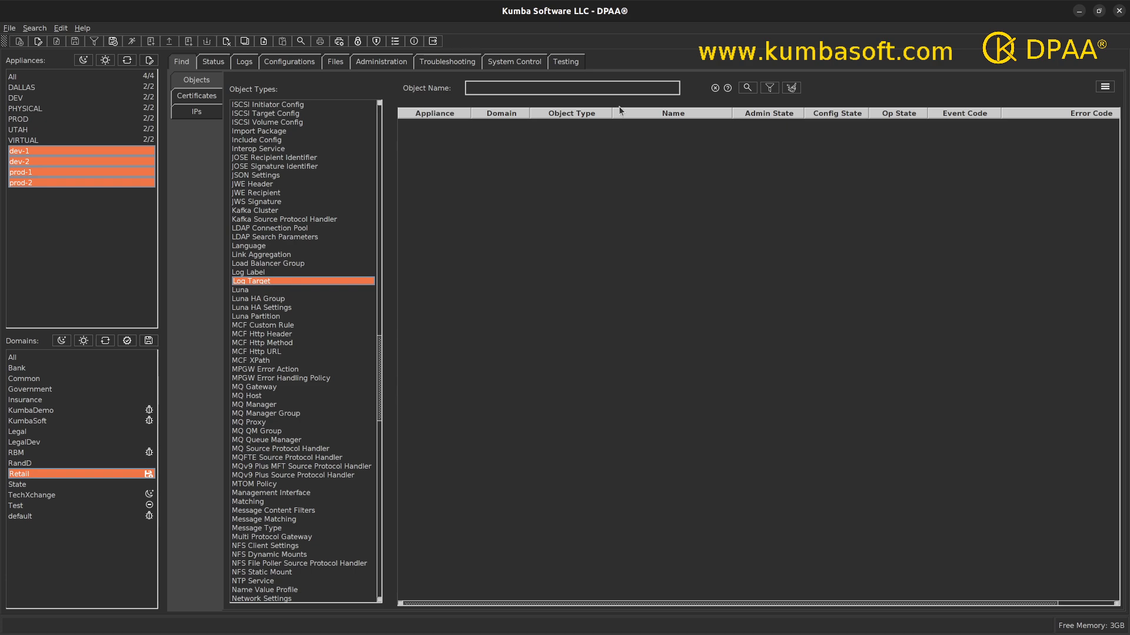
left_click(747, 90)
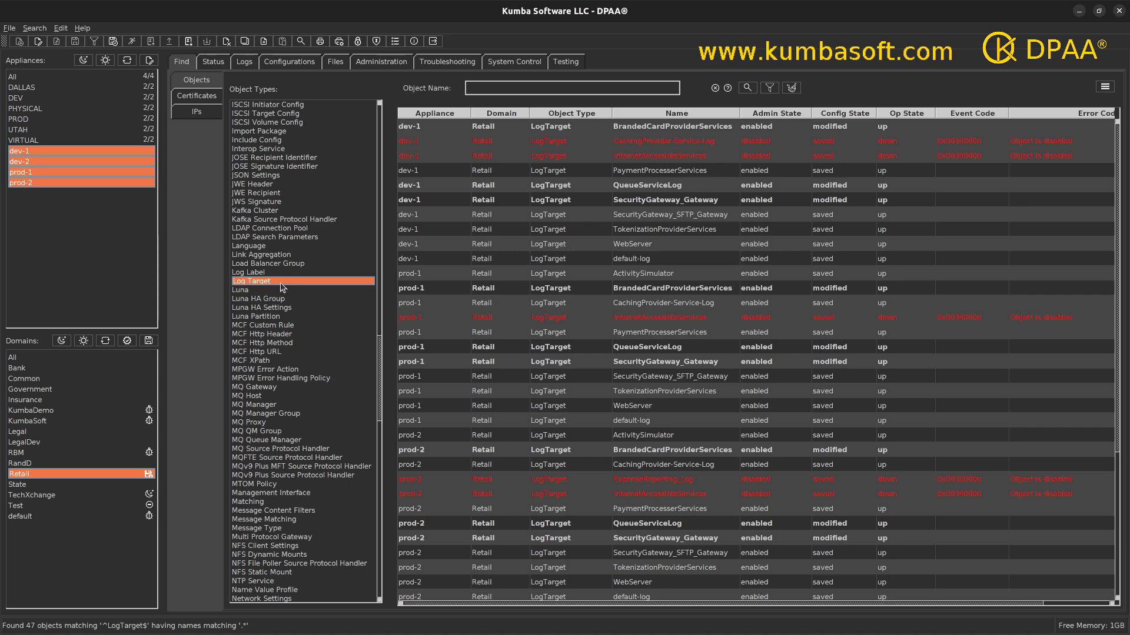
left_click(677, 114)
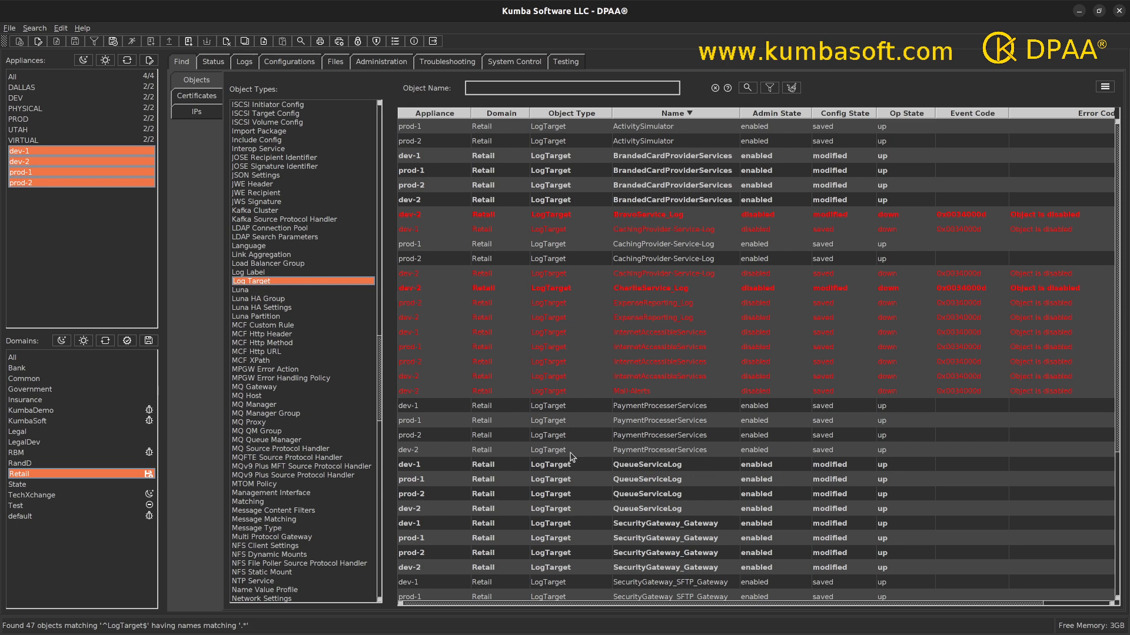
left_click_drag(659, 157, 657, 203)
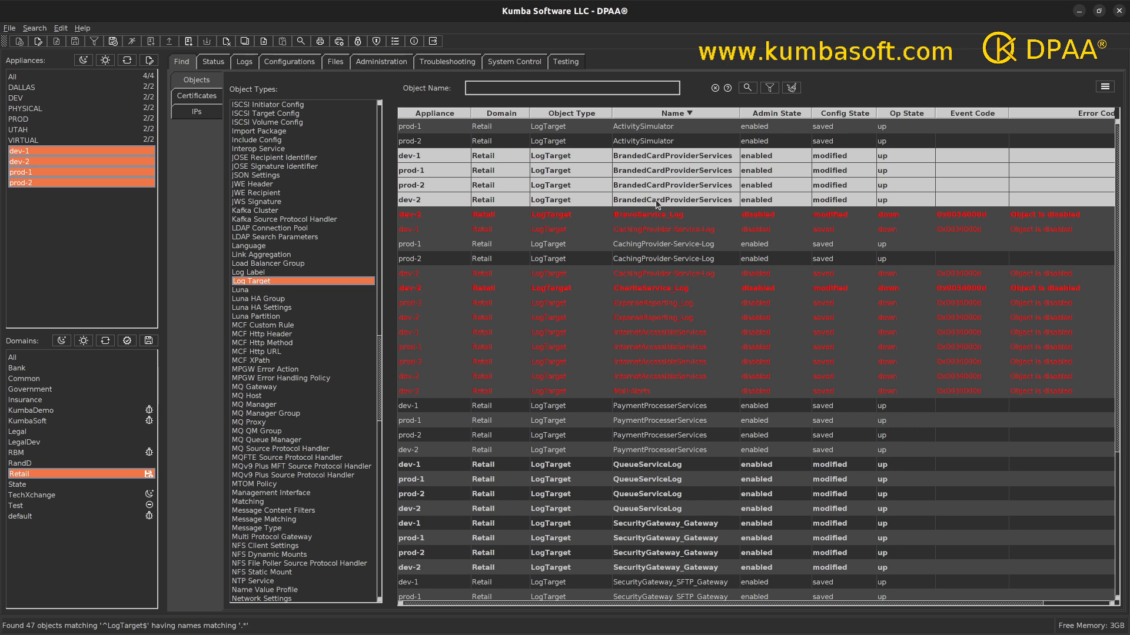
- Open the prod-1 and prod-2 ActivitySimulator log targets together for comparison and widen the comparison window
left_click(634, 126)
left_click(634, 140, "shift")
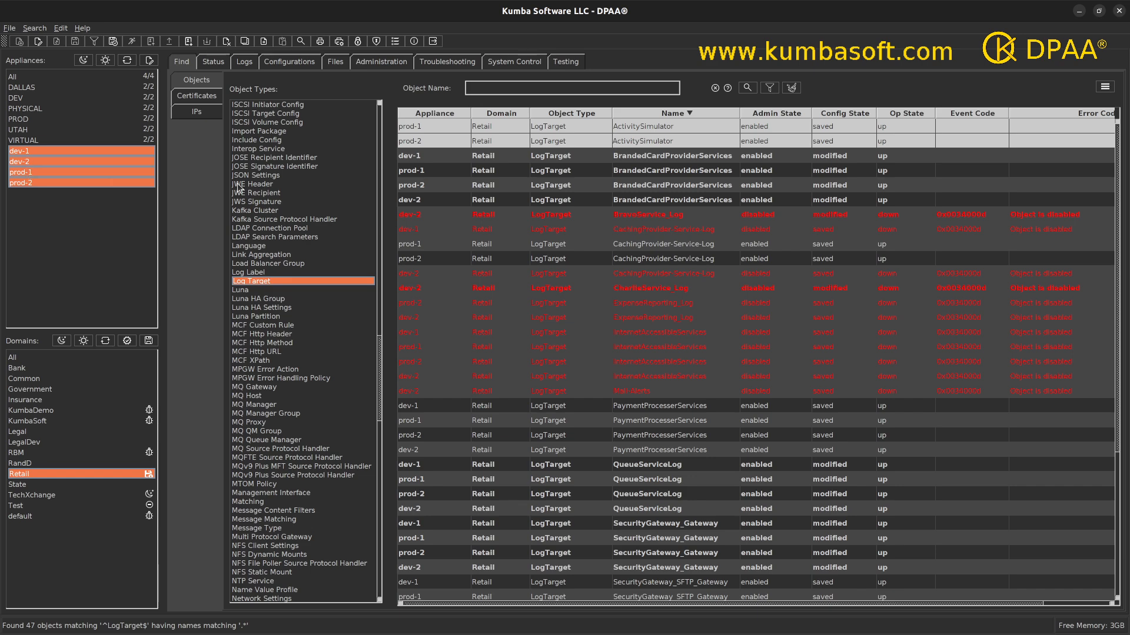
right_click(643, 140)
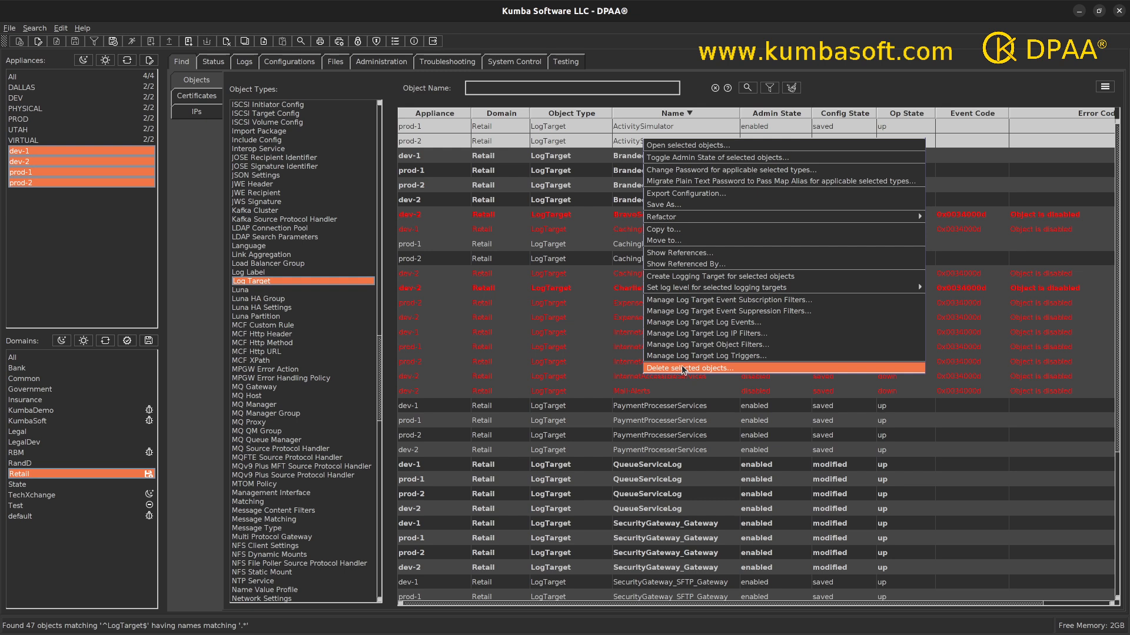
left_click(676, 146)
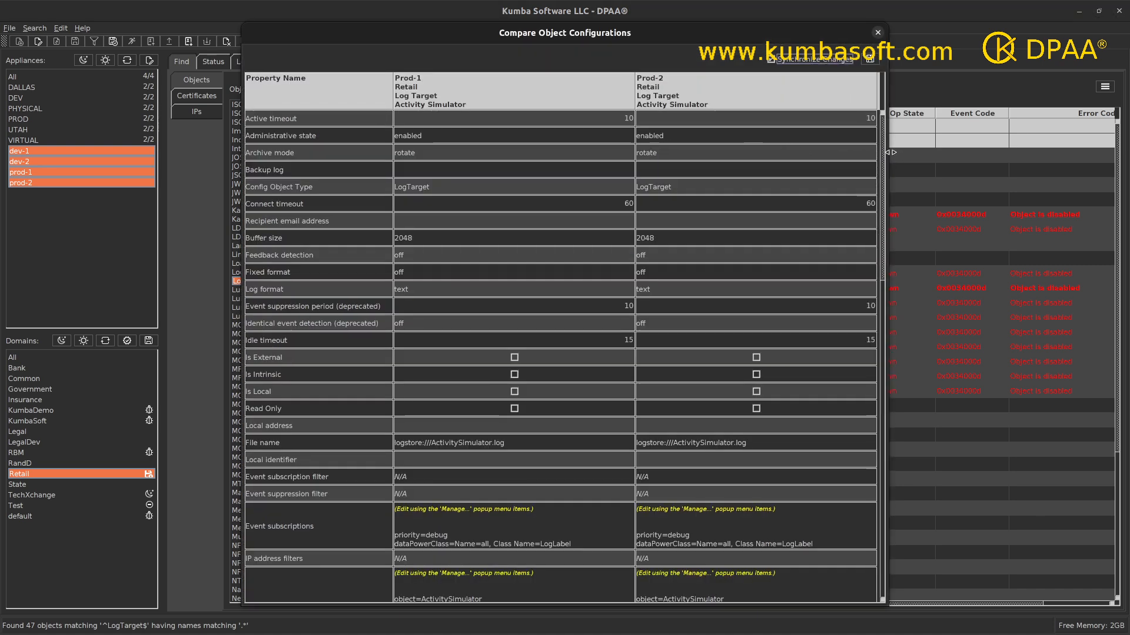
left_click_drag(888, 136, 901, 135)
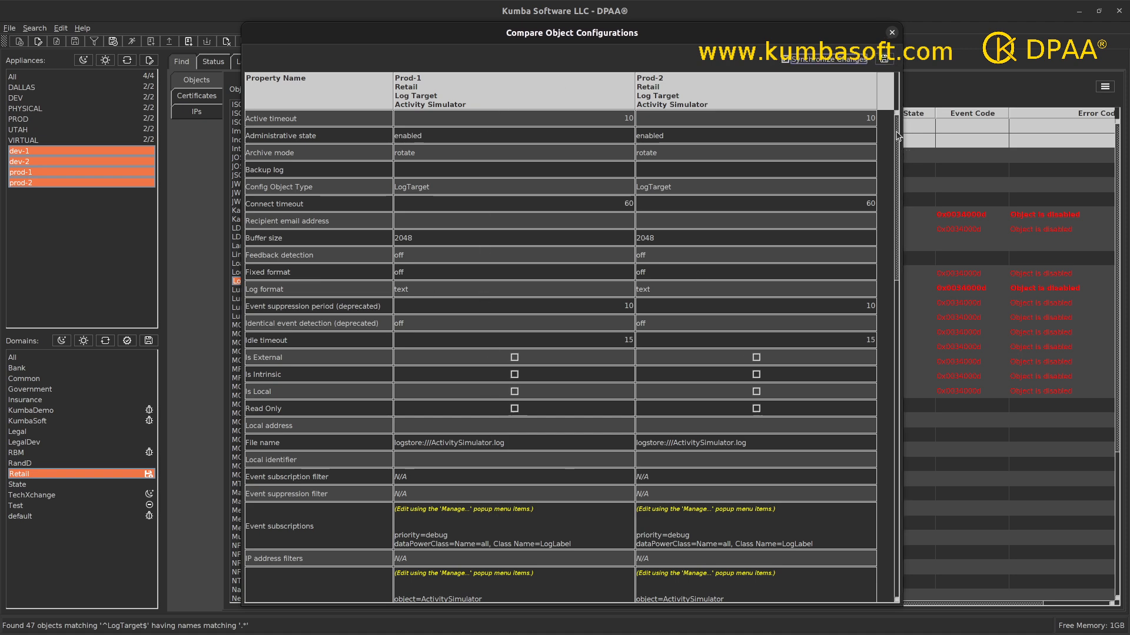
- Set the Remote port of the ActivitySimulator log target to 443 on both prod-1 and prod-2
left_click_drag(902, 171, 904, 472)
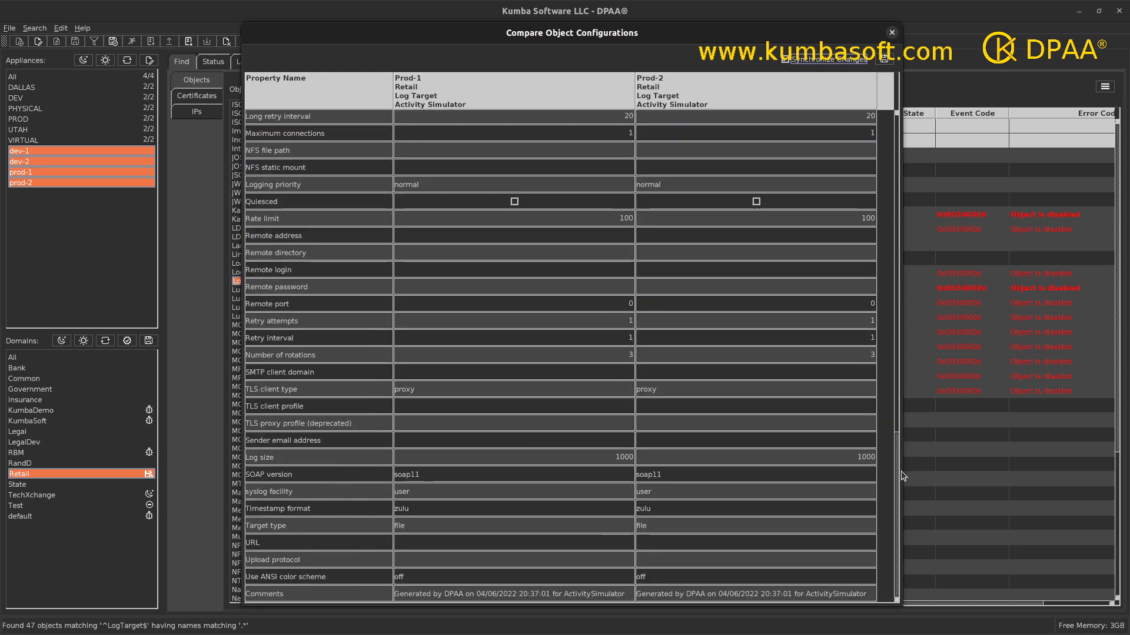
left_click(613, 306)
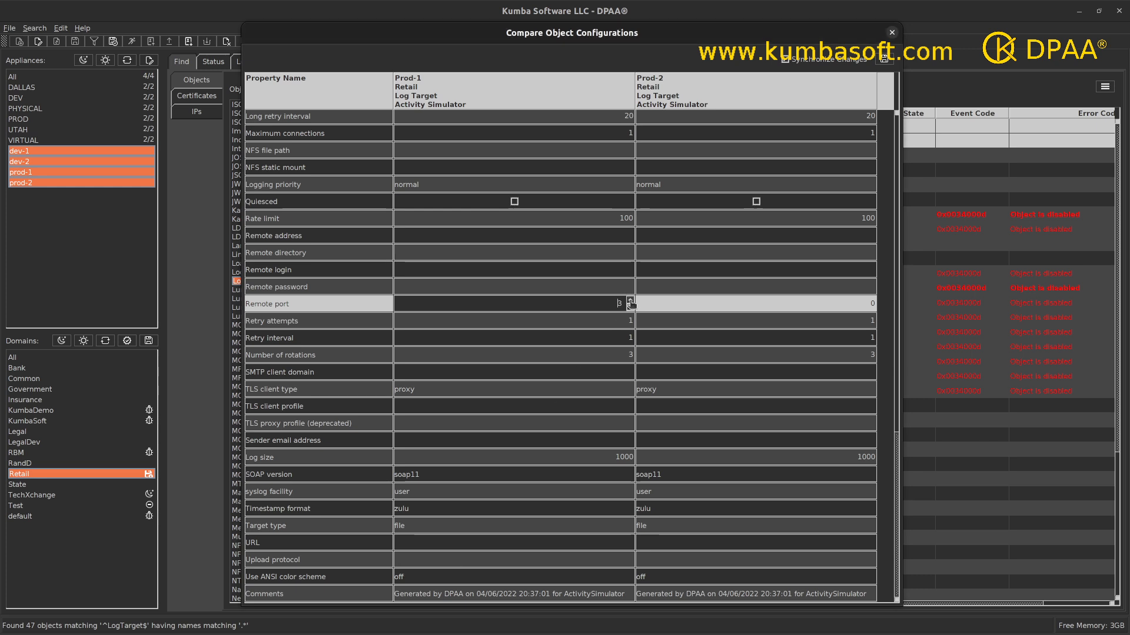
left_click(289, 322)
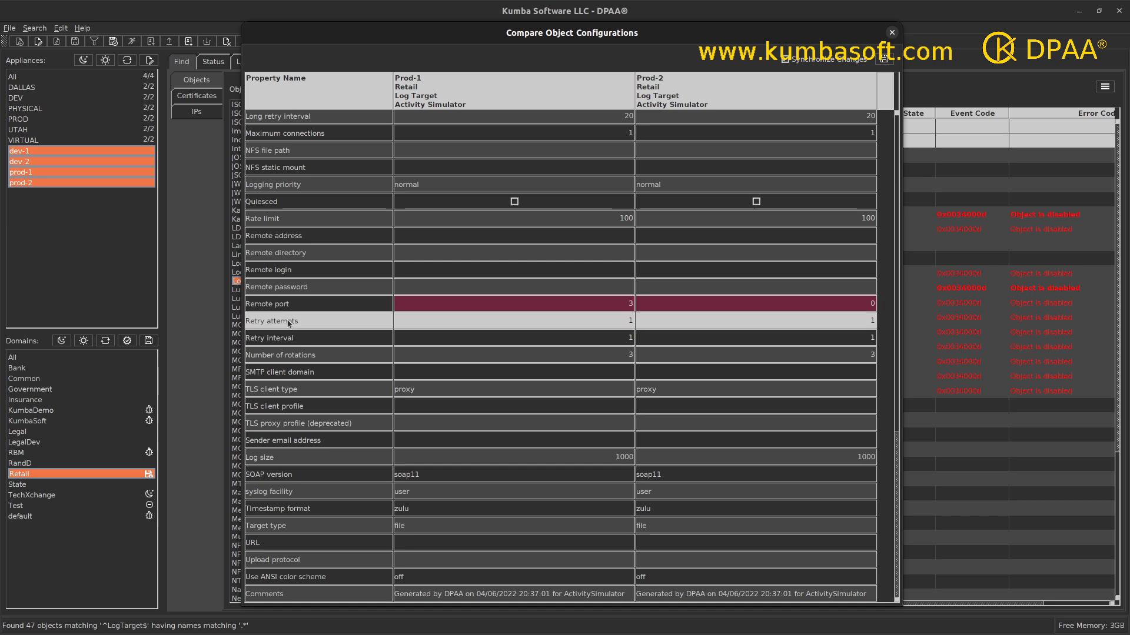
left_click(586, 304)
left_click(630, 307)
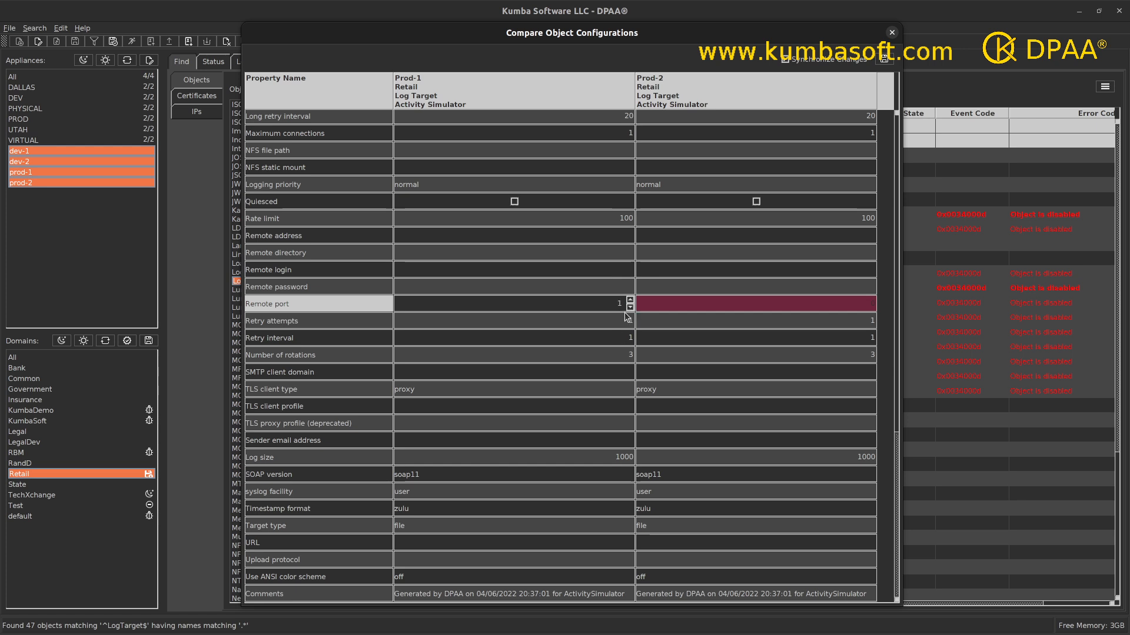
left_click(630, 301)
type("443")
left_click(288, 325)
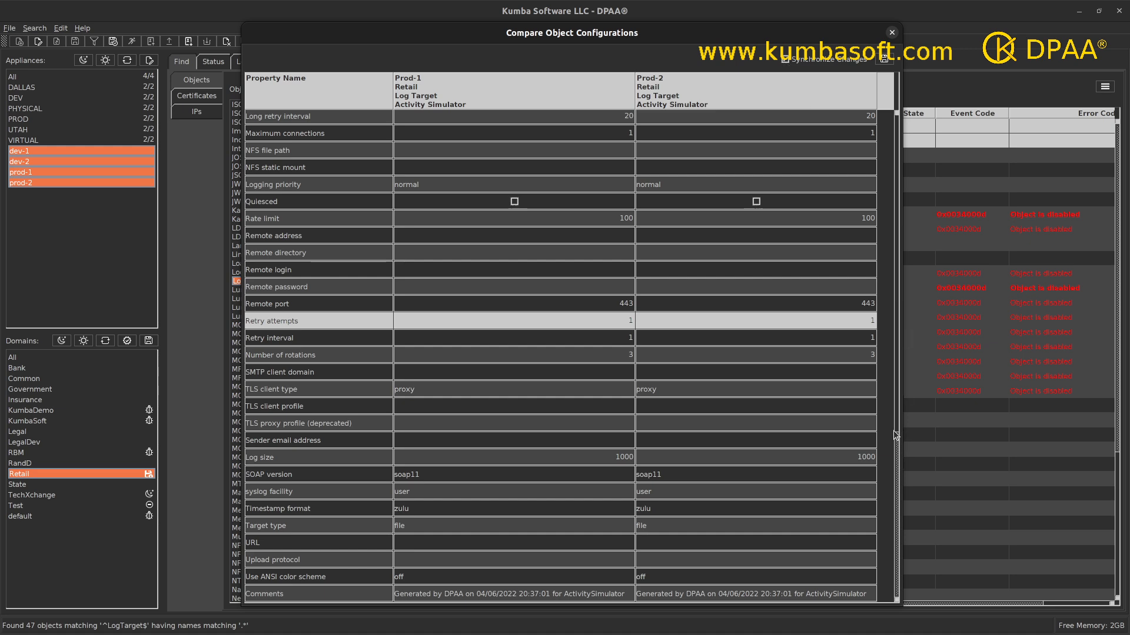
- Set the Connect timeout of the ActivitySimulator log target to 90 on both prod-1 and prod-2
scroll(887, 156, "up", 10)
scroll(887, 156, "up", 3)
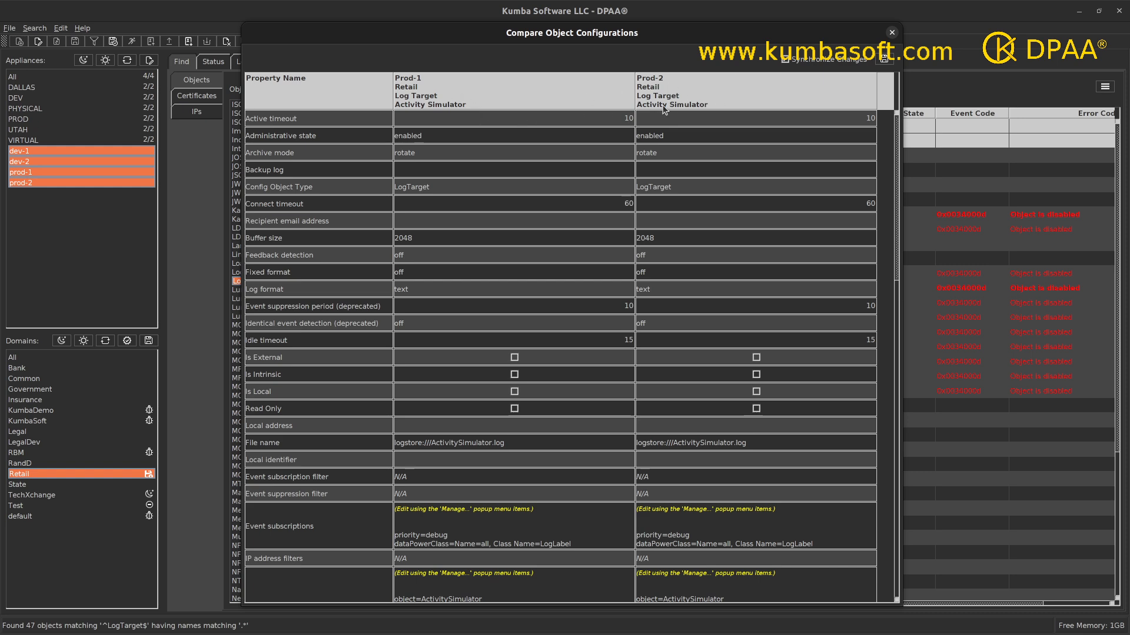
left_click_drag(657, 79, 688, 221)
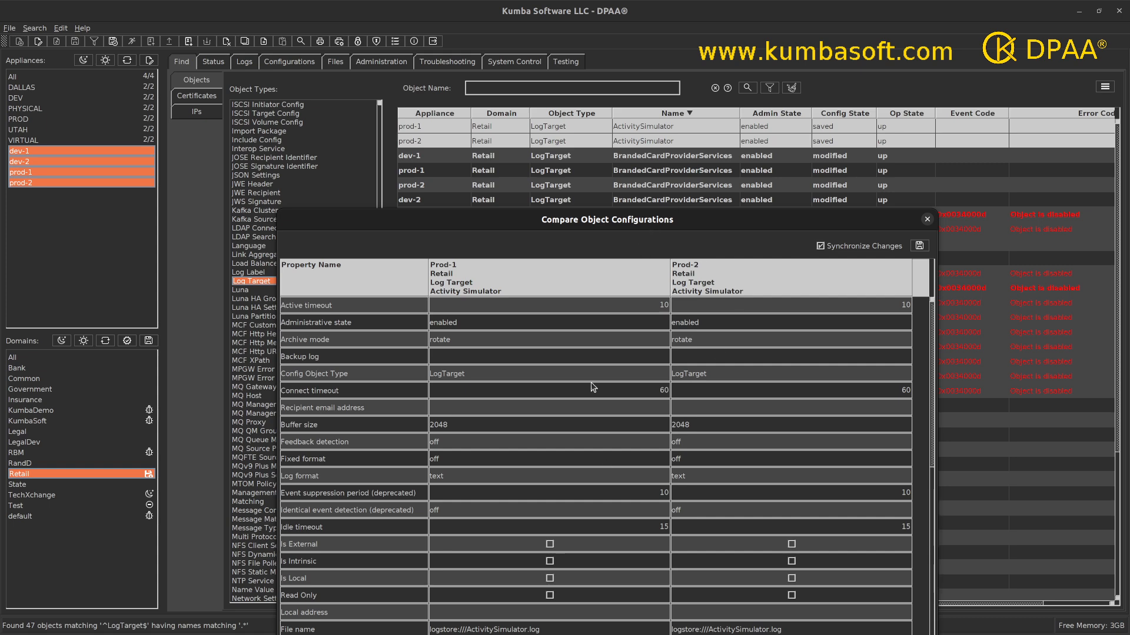
left_click_drag(588, 218, 547, 12)
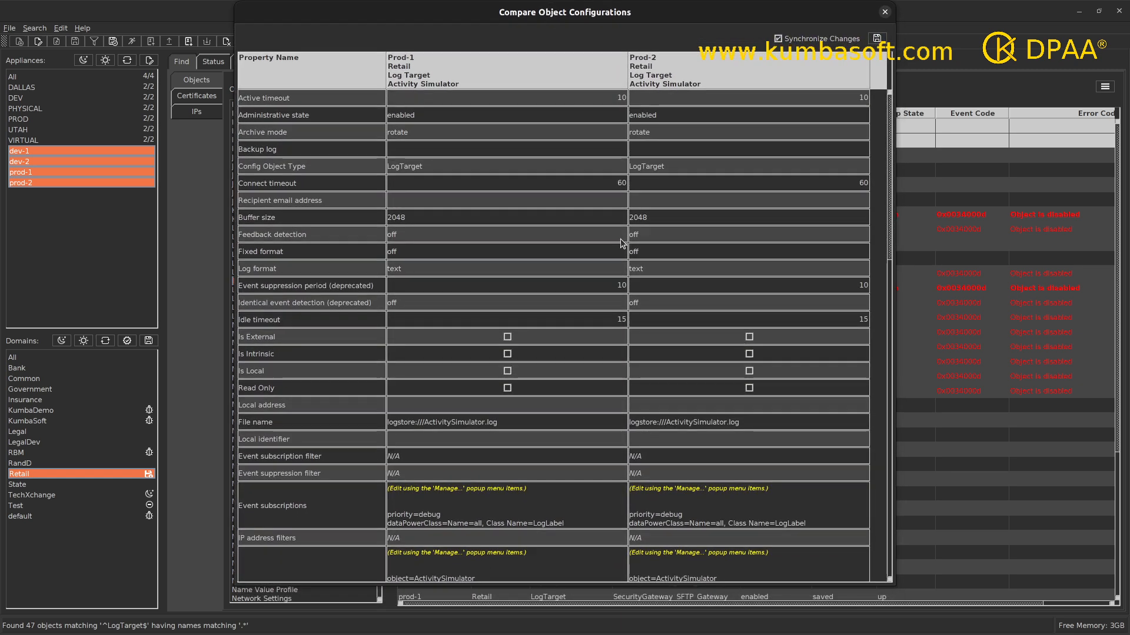
left_click(609, 183)
left_click_drag(599, 184, 629, 183)
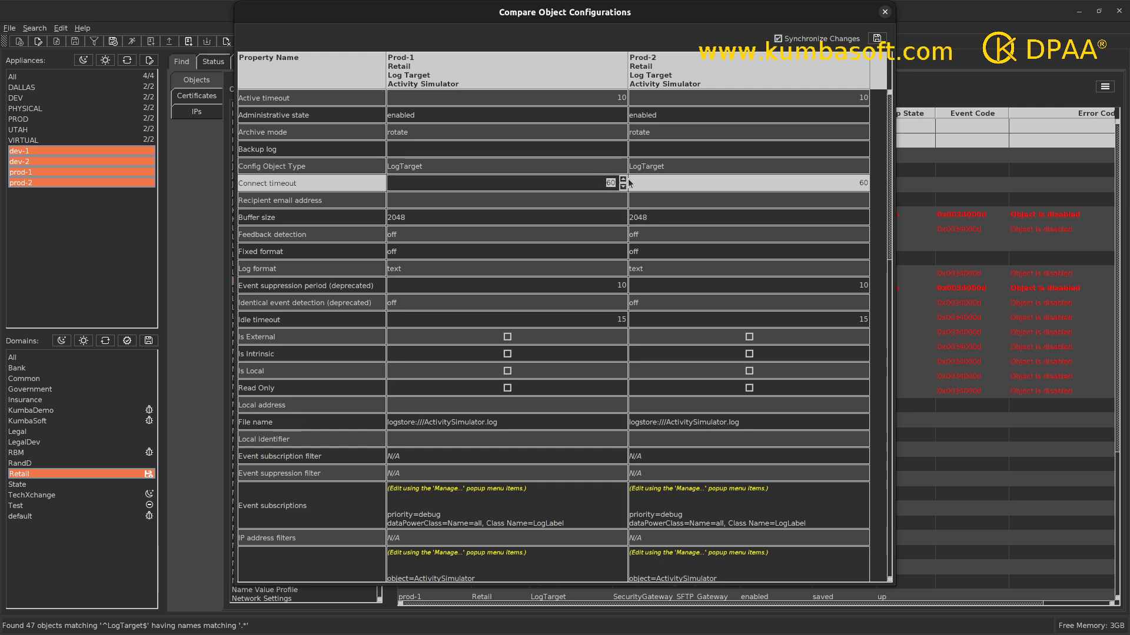
type("90")
key("Return")
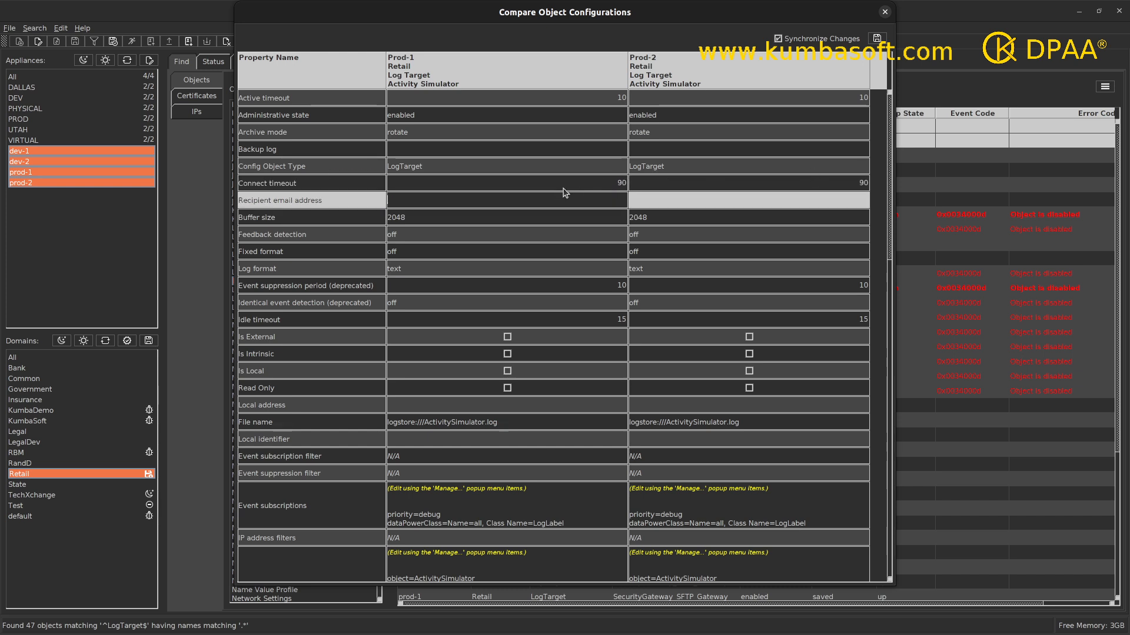
- Turn off change synchronization, set the ActivitySimulator Connect timeout to 60 on prod-1 only, and save the compared configurations
left_click(779, 38)
left_click(606, 183)
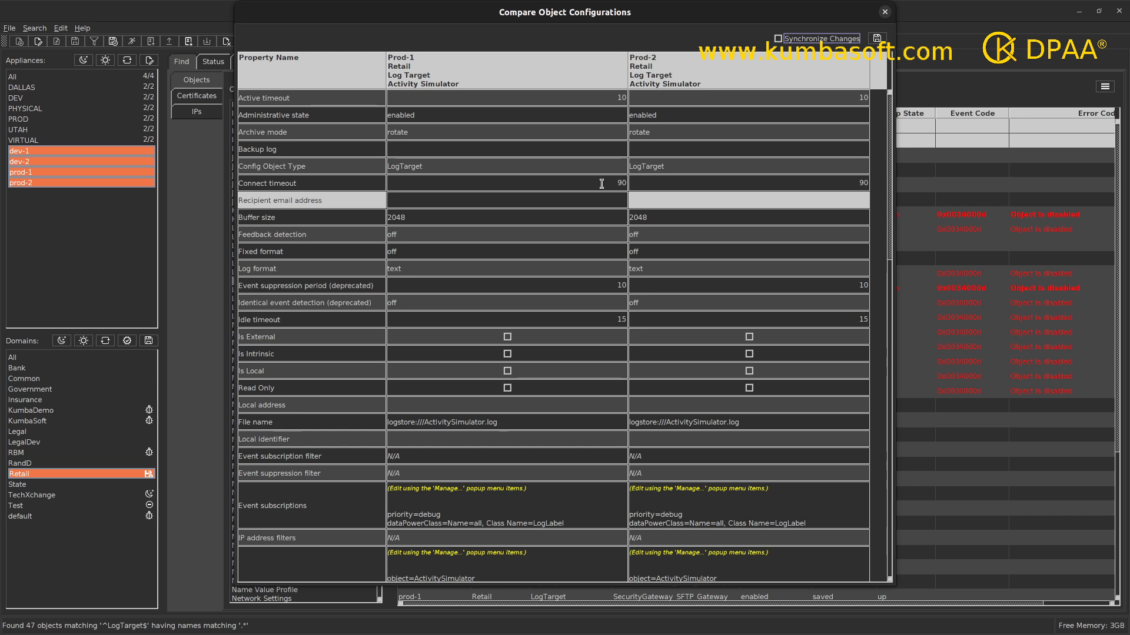
double_click(609, 183)
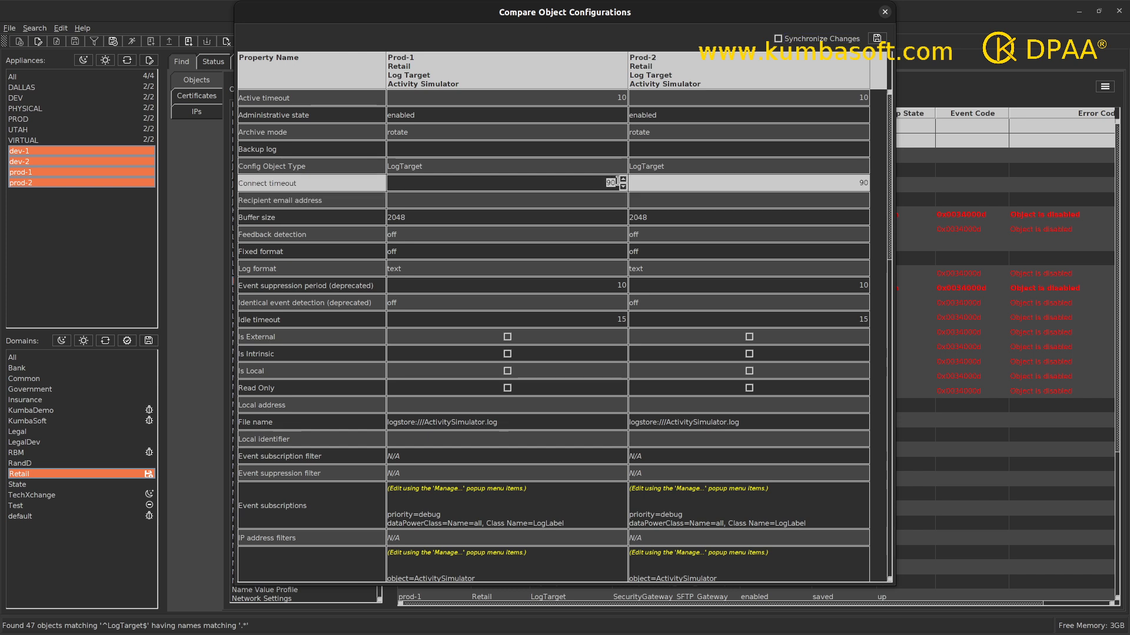
type("6")
left_click(772, 204)
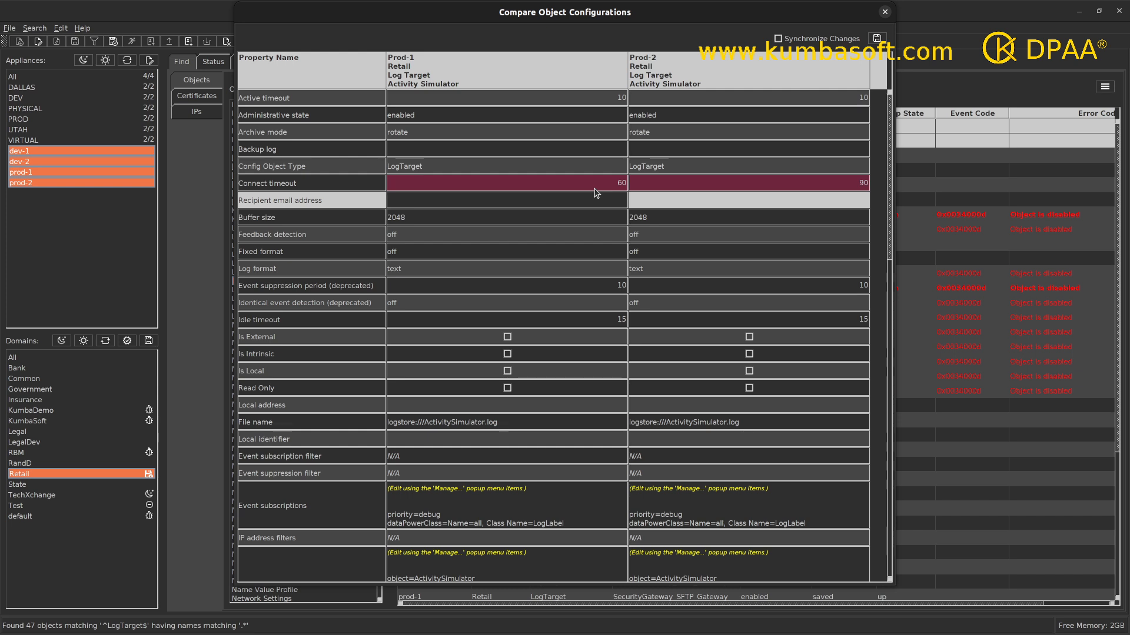
left_click(877, 38)
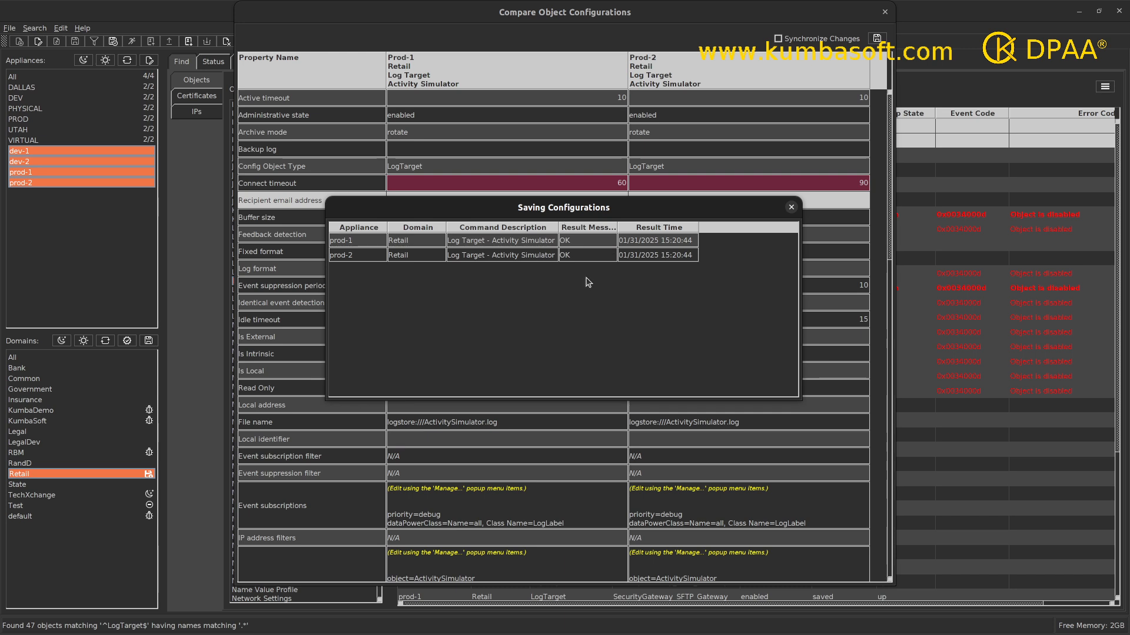
left_click(791, 208)
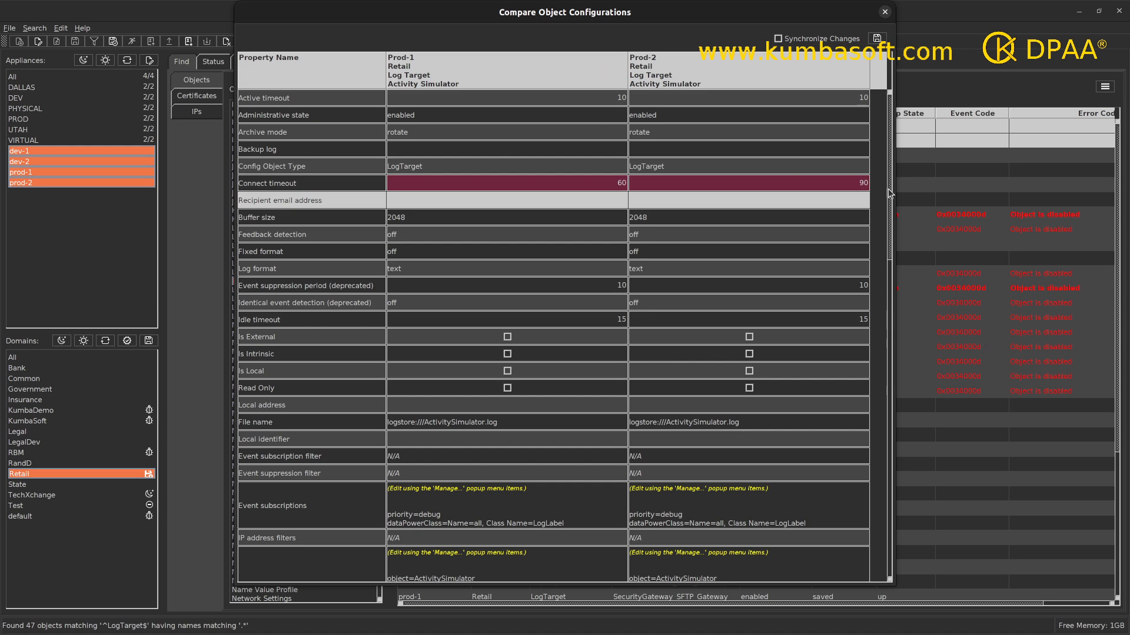
- Review the compared ActivitySimulator properties down to the event subscriptions and object filters, and close the comparison
left_click_drag(889, 192, 885, 275)
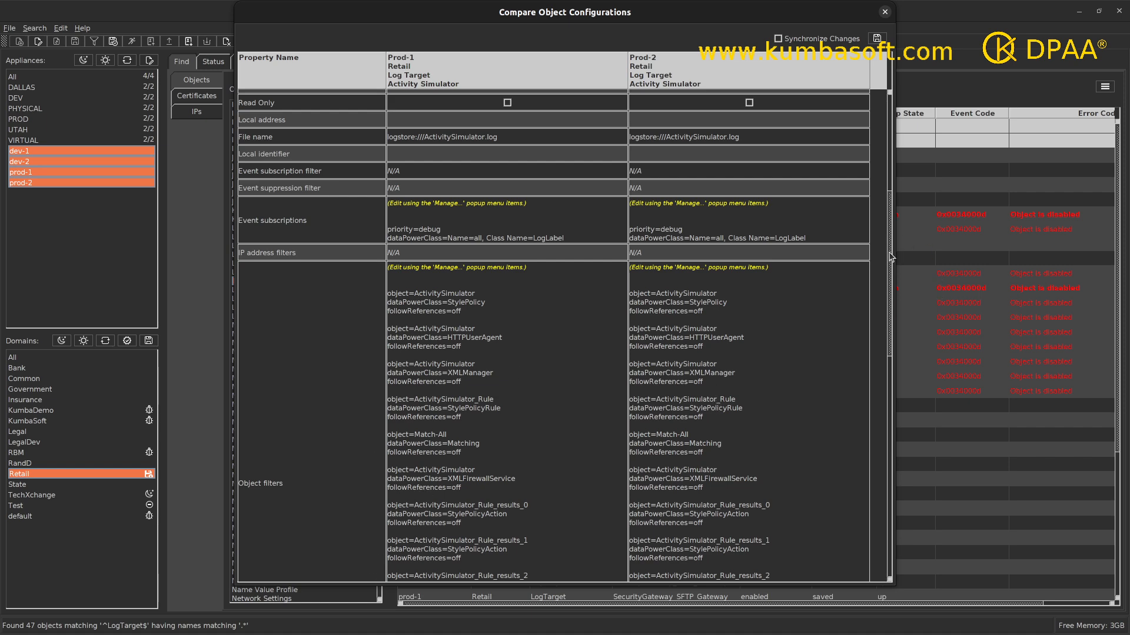
left_click_drag(890, 256, 887, 141)
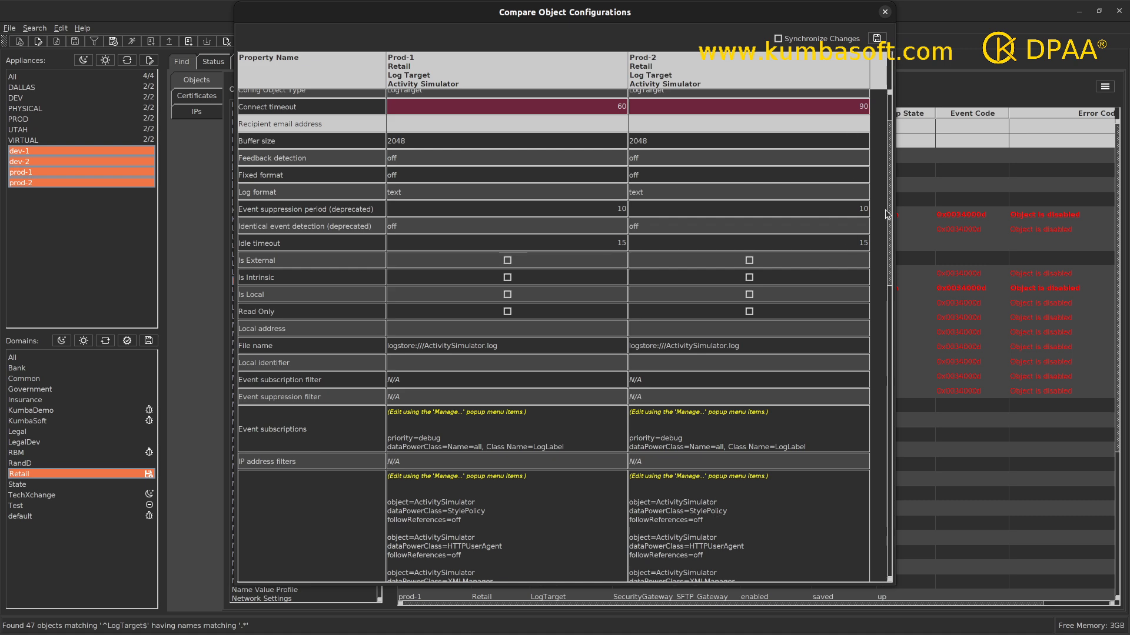
left_click_drag(889, 201, 889, 293)
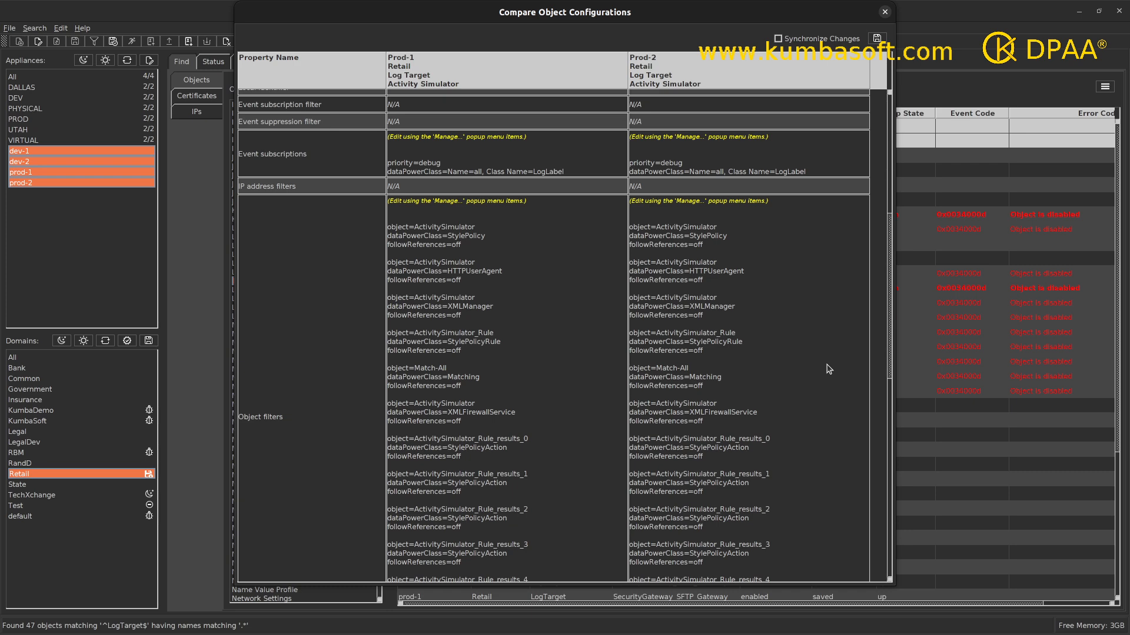
left_click(885, 12)
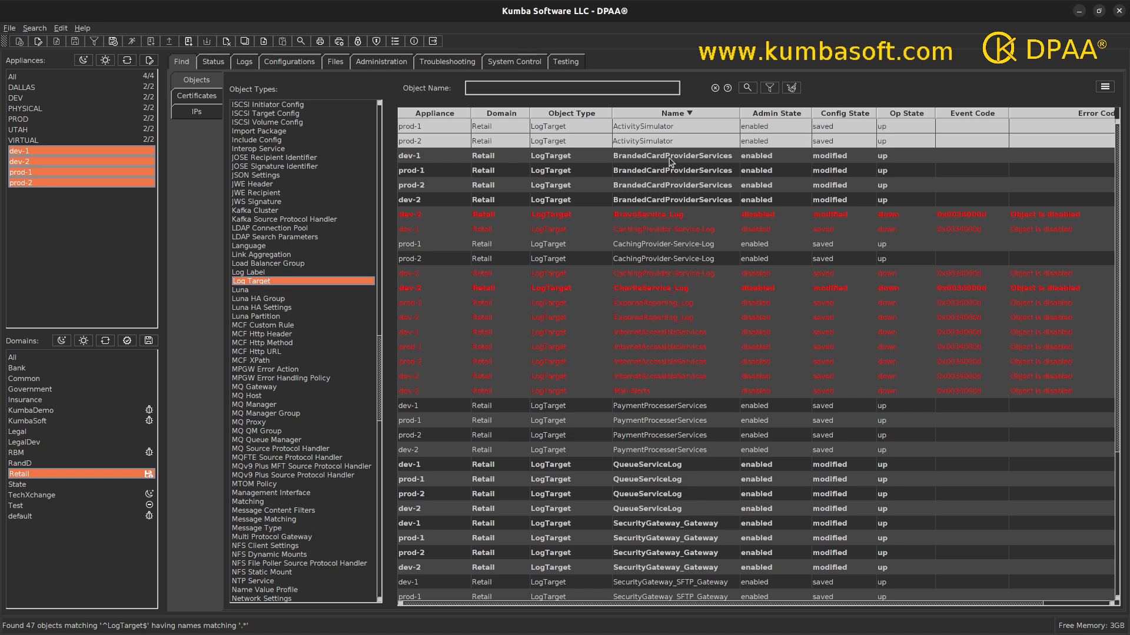
- View the event subscription filters wizard for the four BrandedCardProviderServices log targets and leave it without changes
left_click(651, 159)
left_click_drag(651, 159, 643, 204)
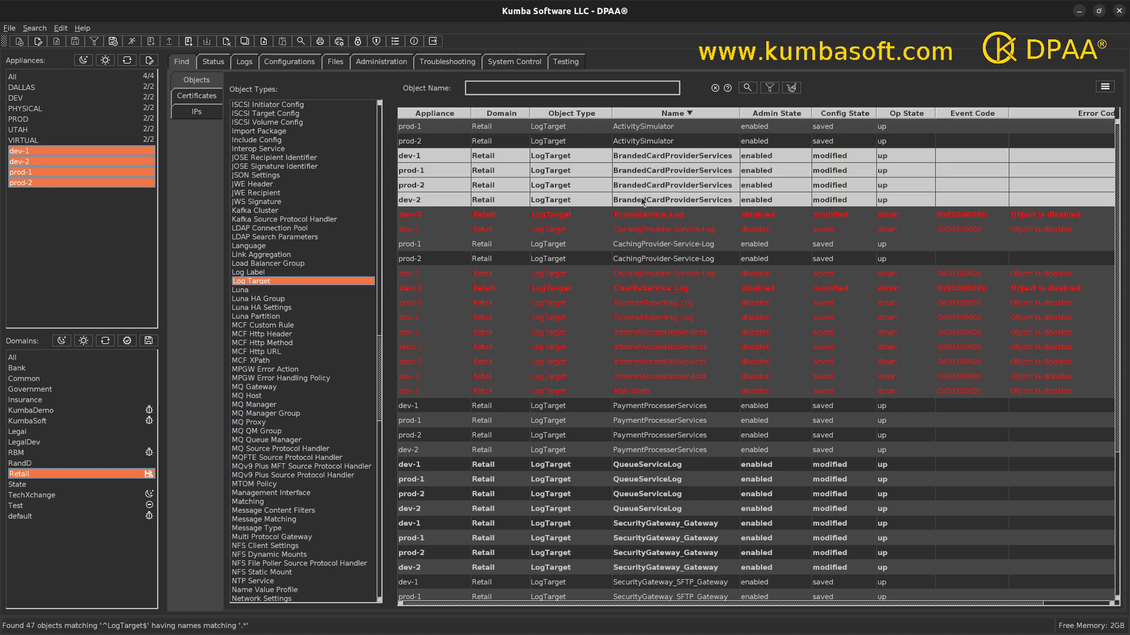
right_click(627, 179)
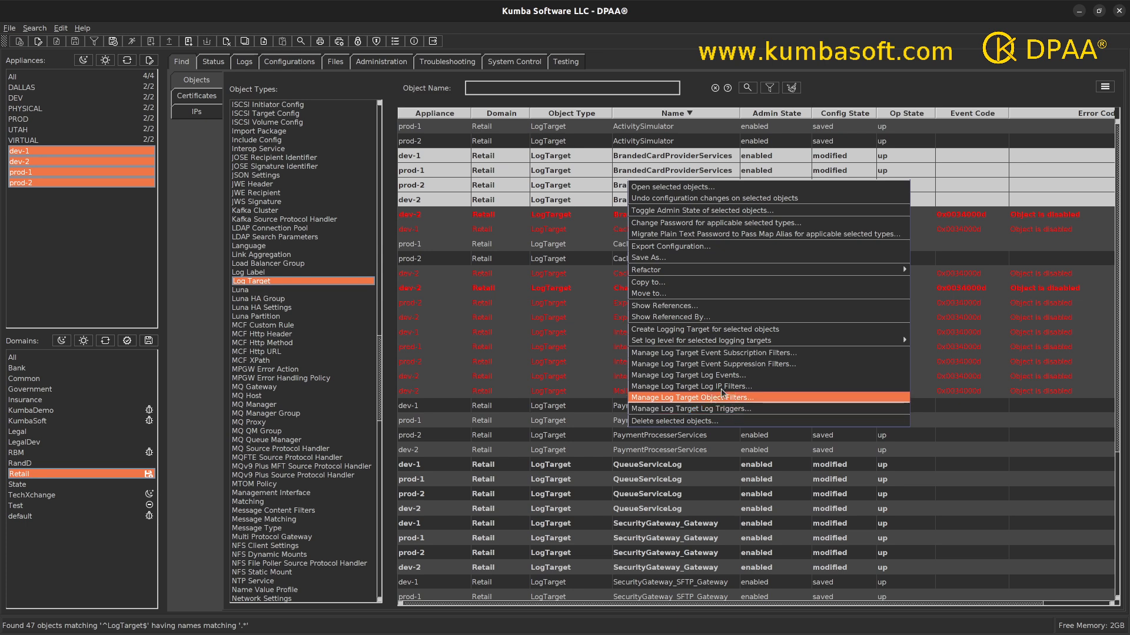
left_click(712, 352)
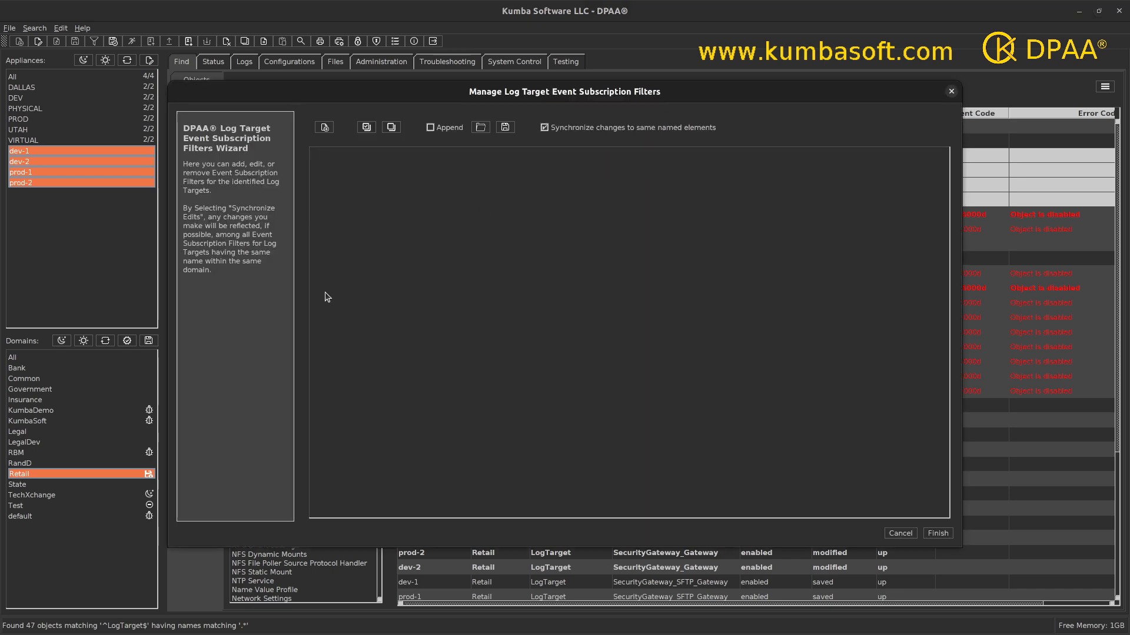
mouse_move(533, 94)
left_mouse_down()
mouse_move(542, 299)
mouse_move(535, 102)
left_mouse_up()
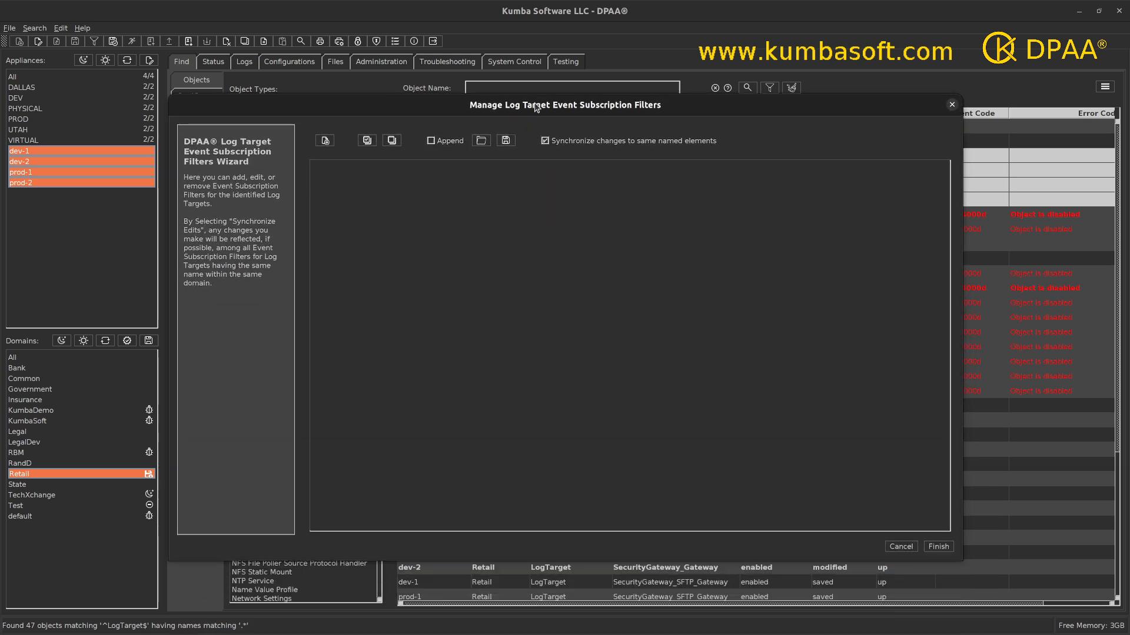
left_click(952, 105)
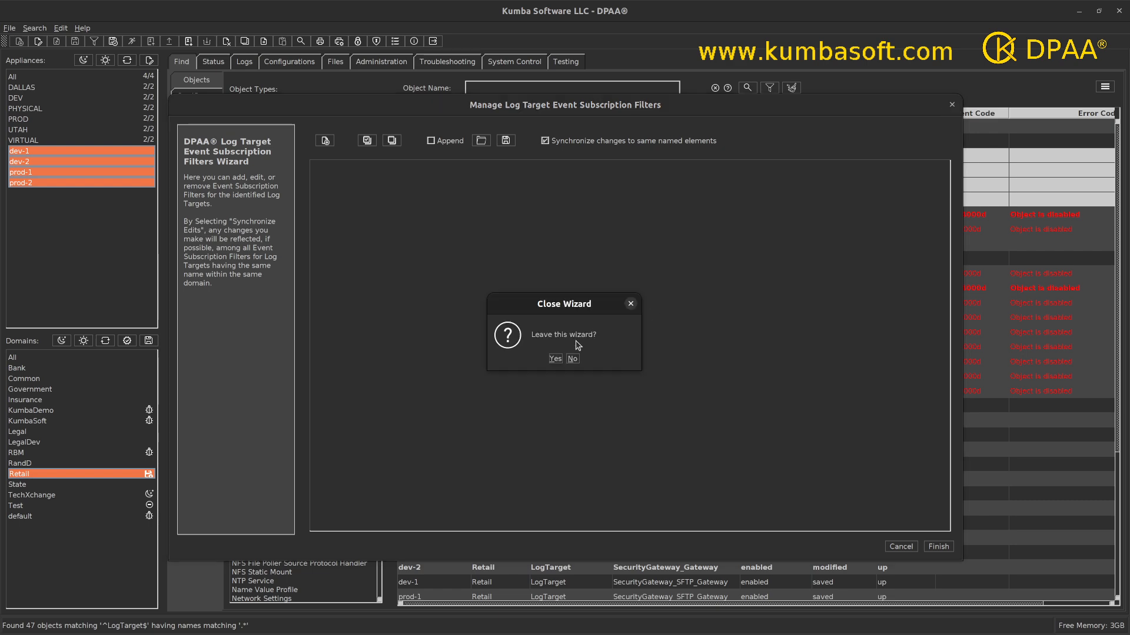
left_click(555, 359)
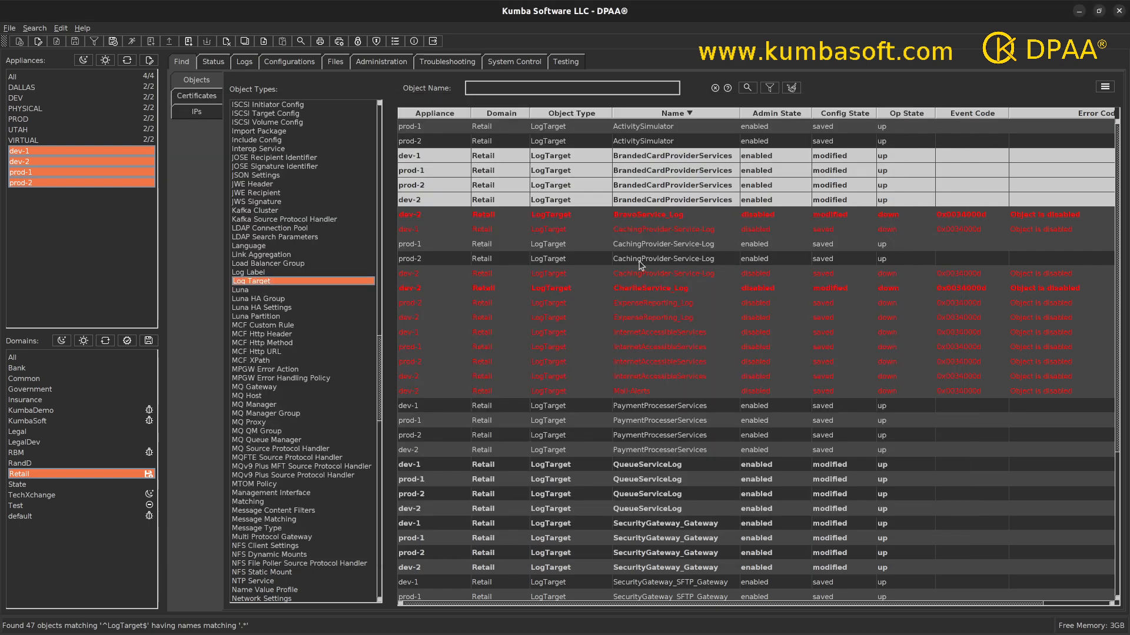
- Examine the object filters of the BrandedCardProviderServices log targets across all four appliances in a widened wizard, and leave it without changes
right_click(634, 195)
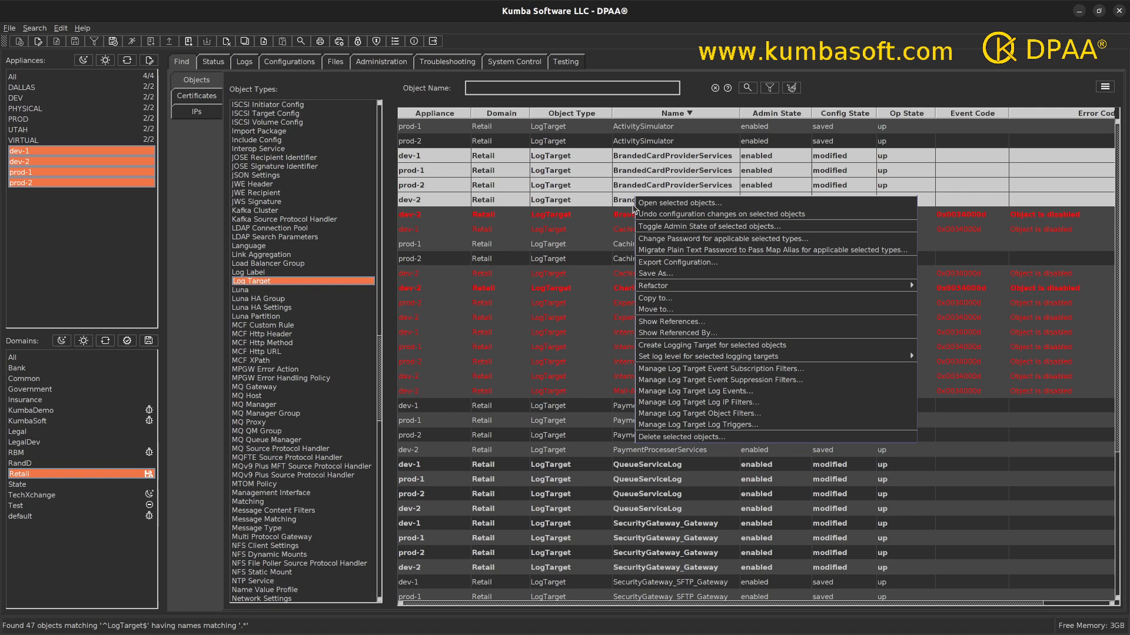
left_click(709, 415)
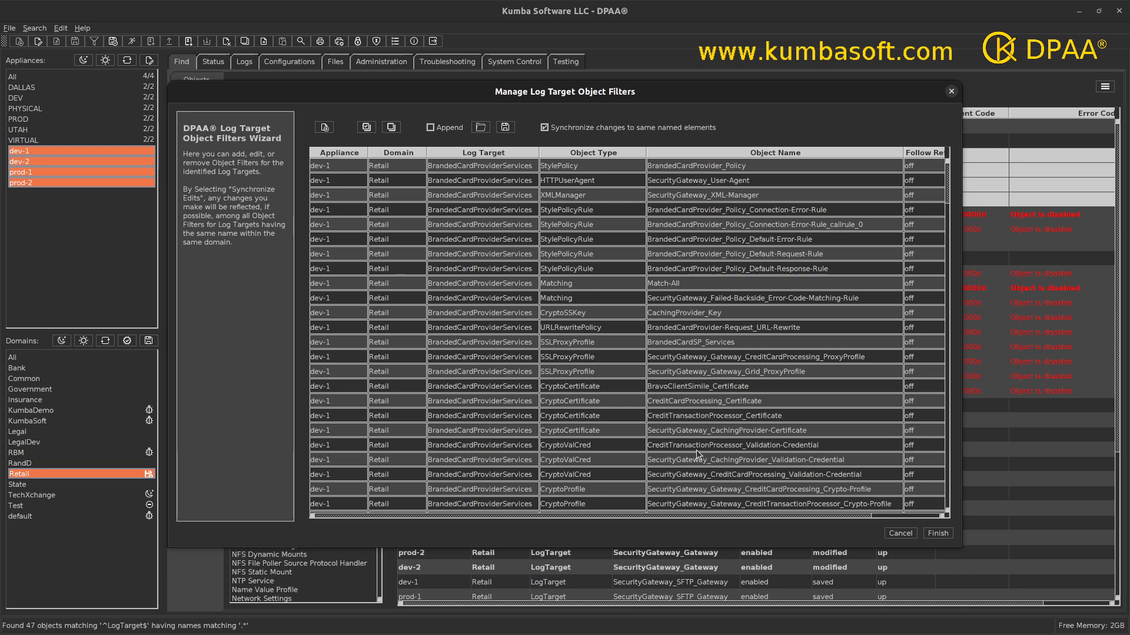
left_click_drag(950, 189, 944, 512)
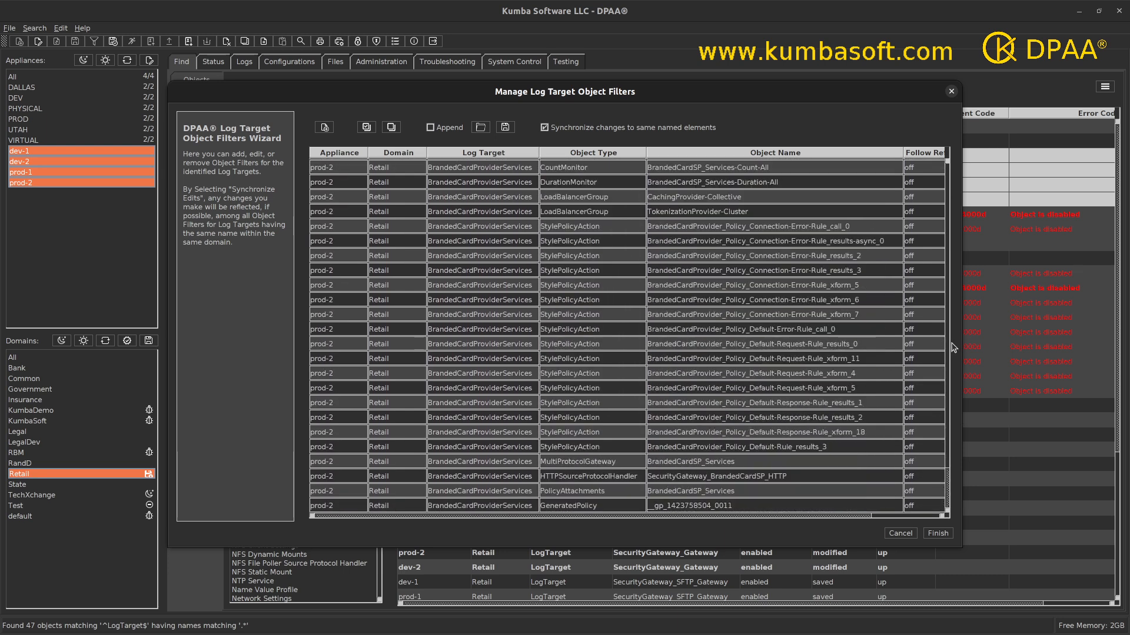
left_click_drag(992, 334, 1065, 332)
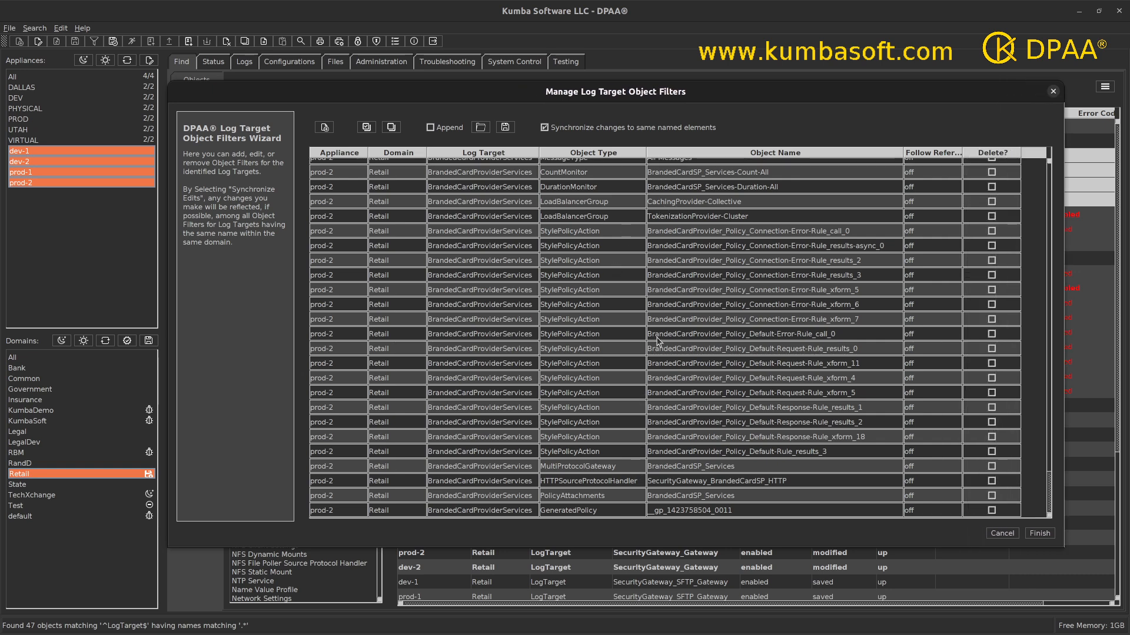
scroll(728, 402, "up", 2)
scroll(728, 402, "down", 12)
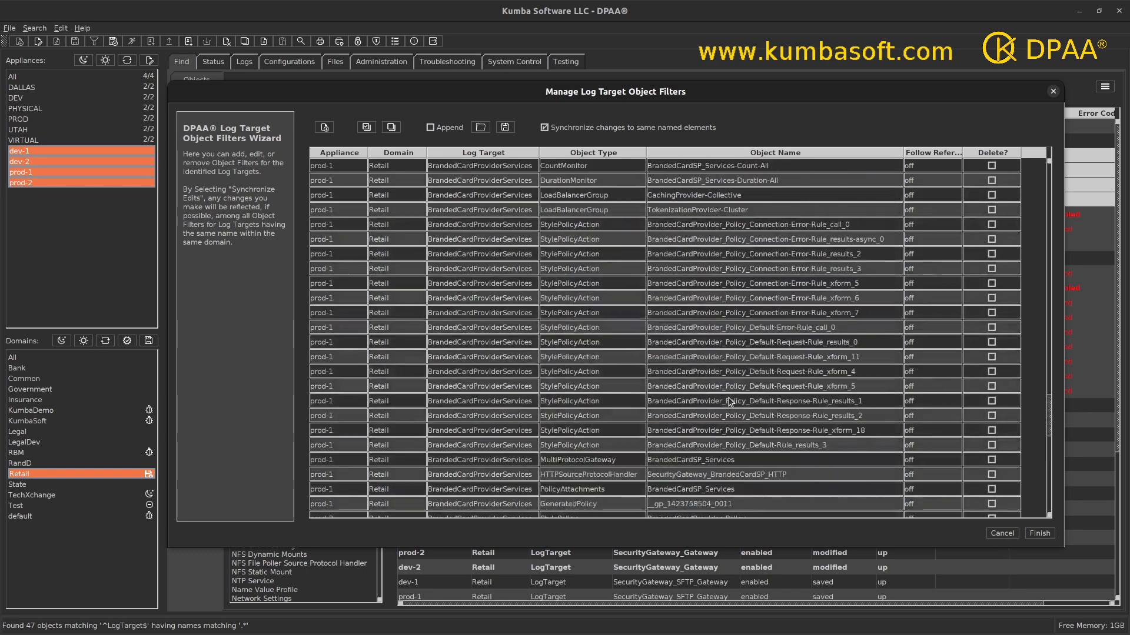
scroll(728, 401, "up", 10)
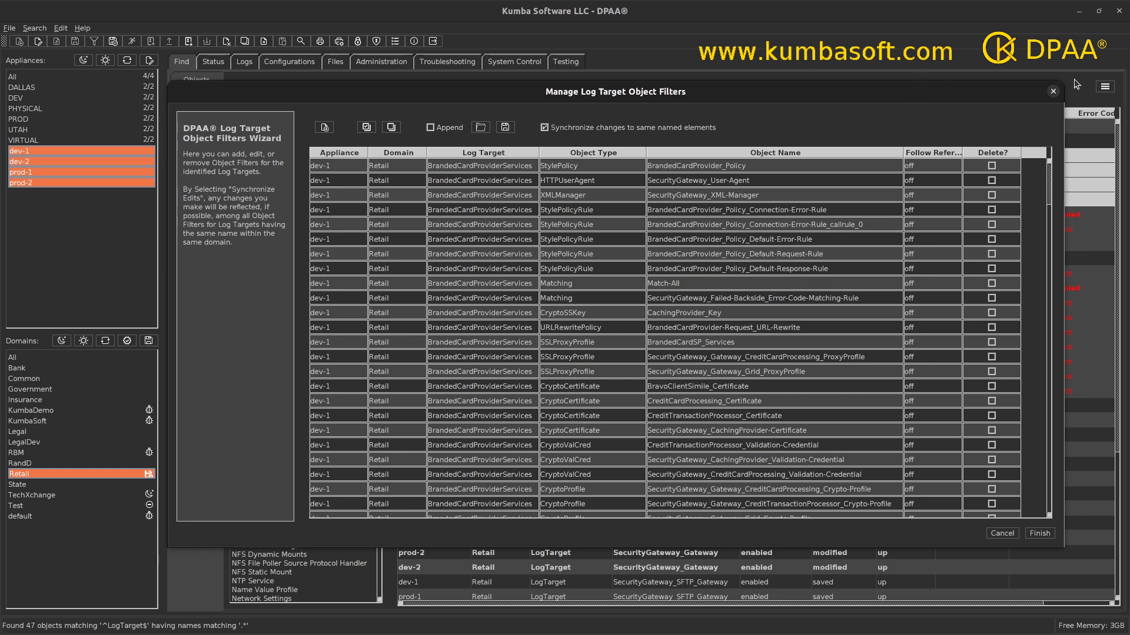
left_click(1053, 91)
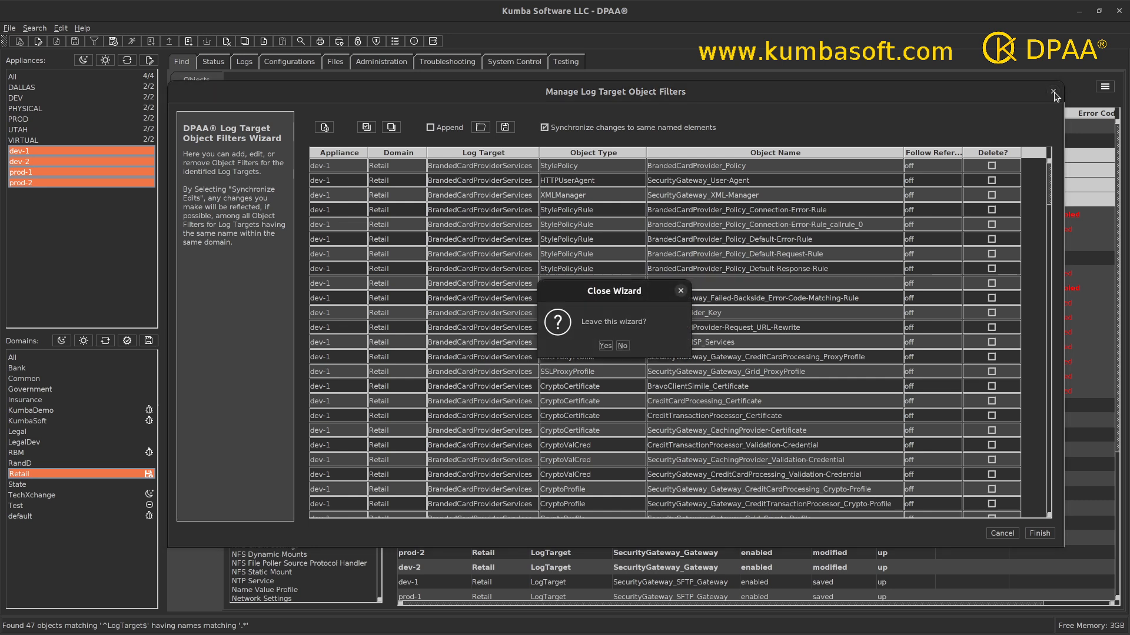
left_click(605, 347)
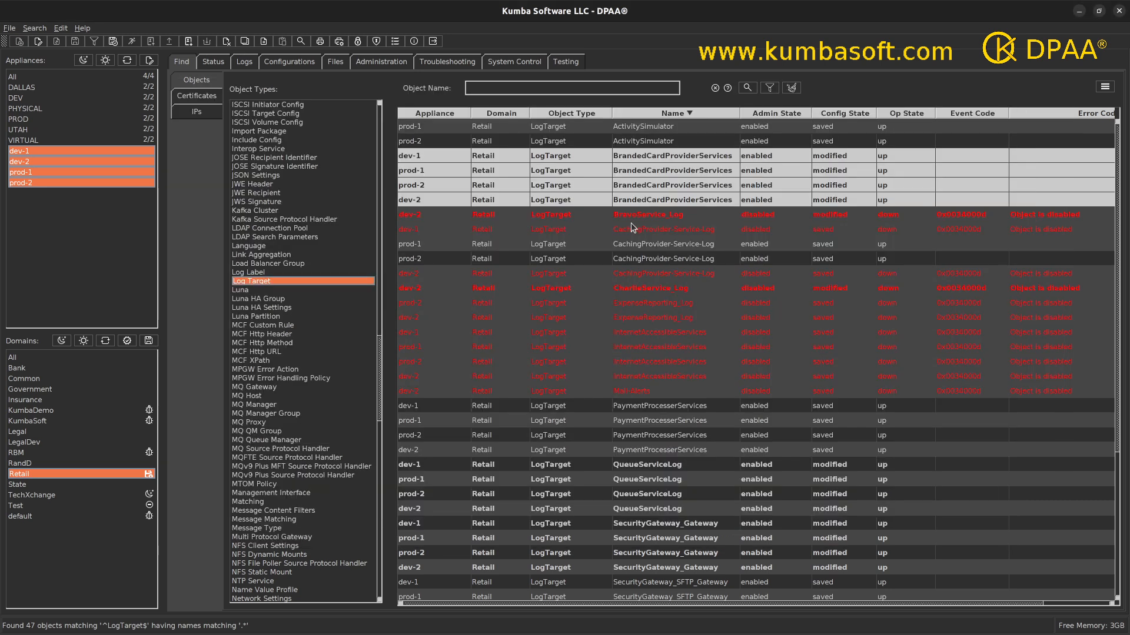
- Show the available actions for the selected BrandedCardProviderServices log targets, first from their rows and again from the results table's own action list
right_click(641, 185)
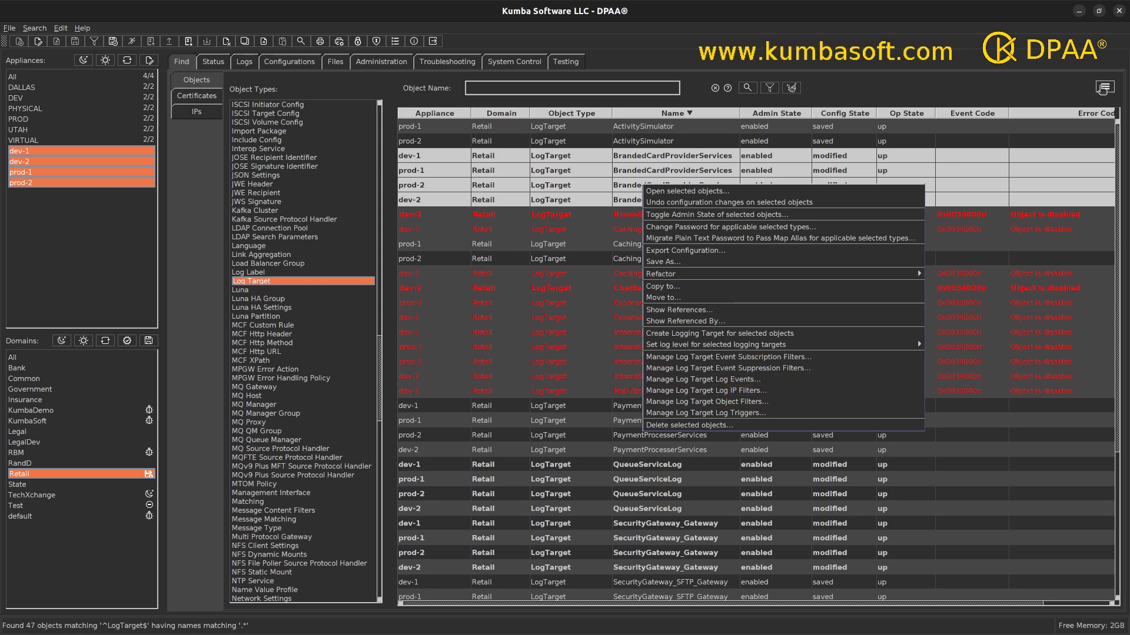
left_click(1102, 89)
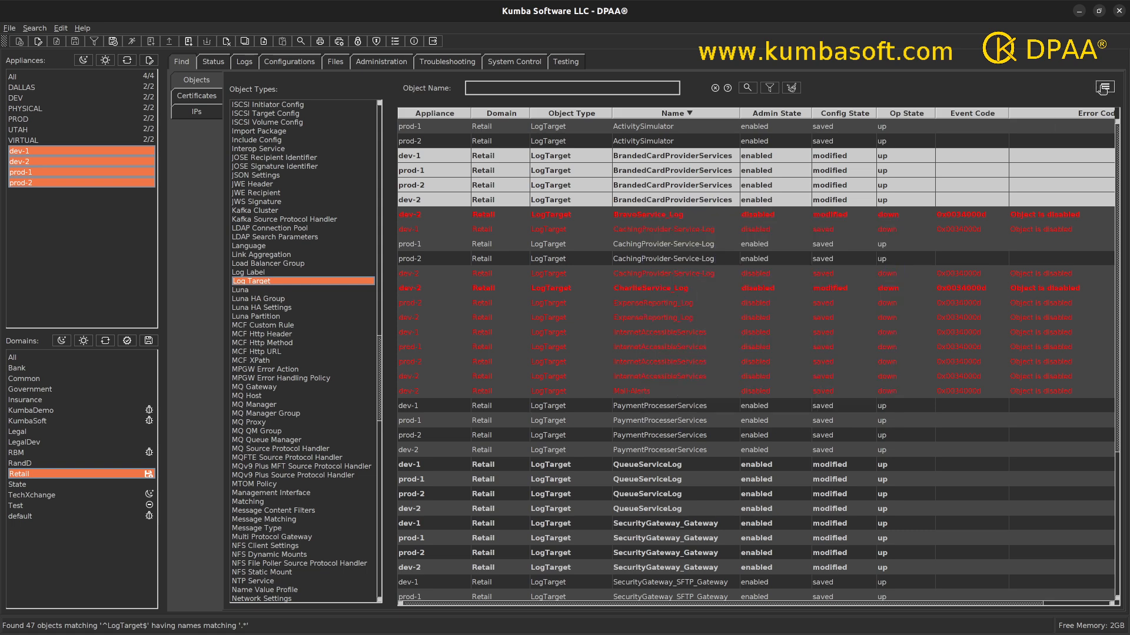
left_click(1102, 89)
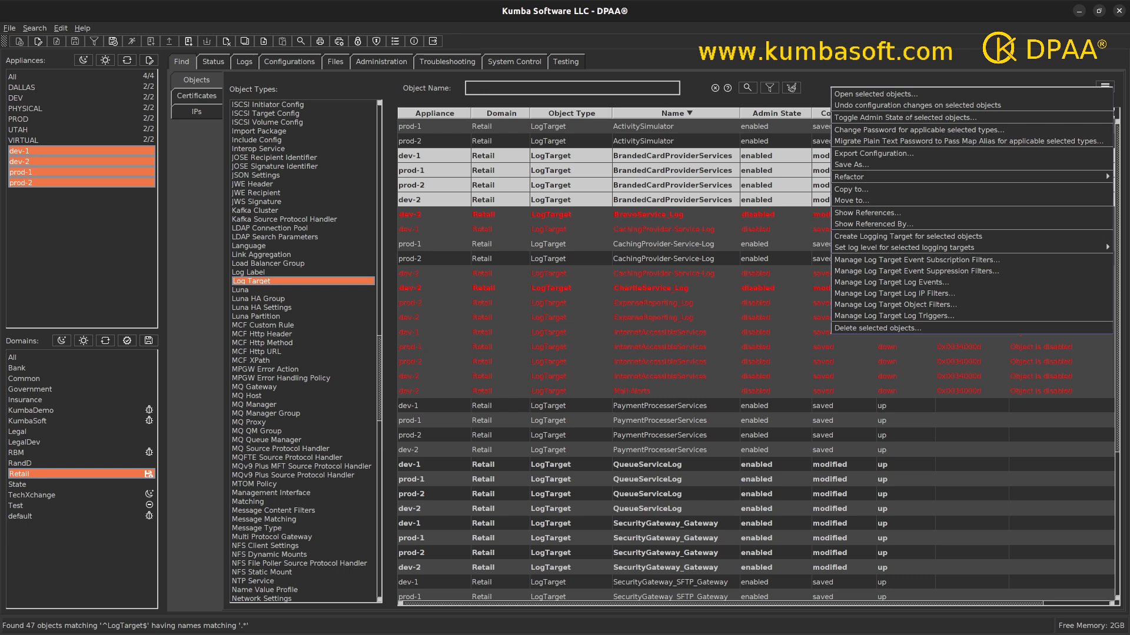